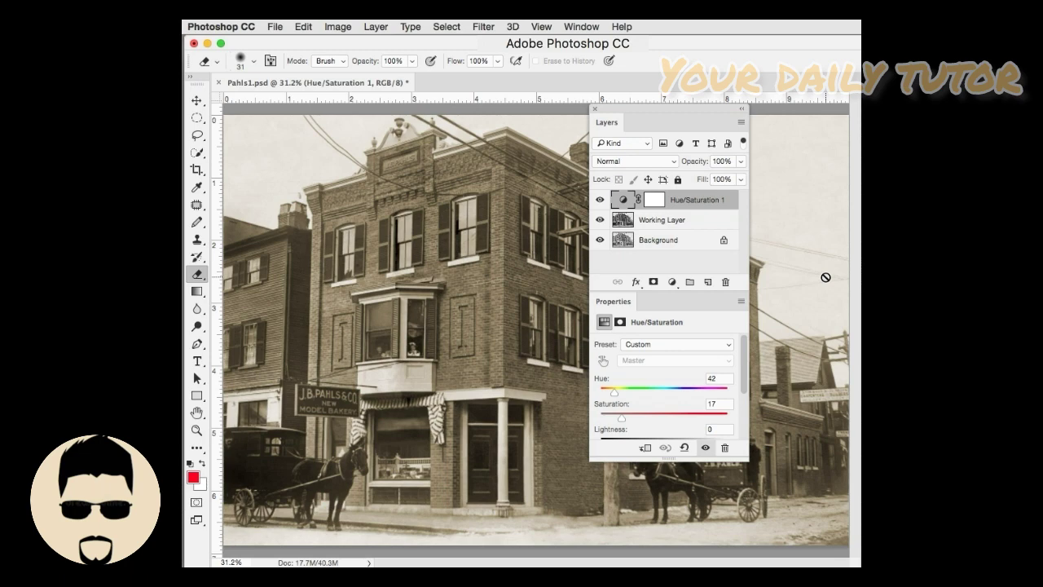
Hide the Working Layer and make the Background layer active, with the Lasso tool ready over the bakery sign and awning.
left_click(197, 135)
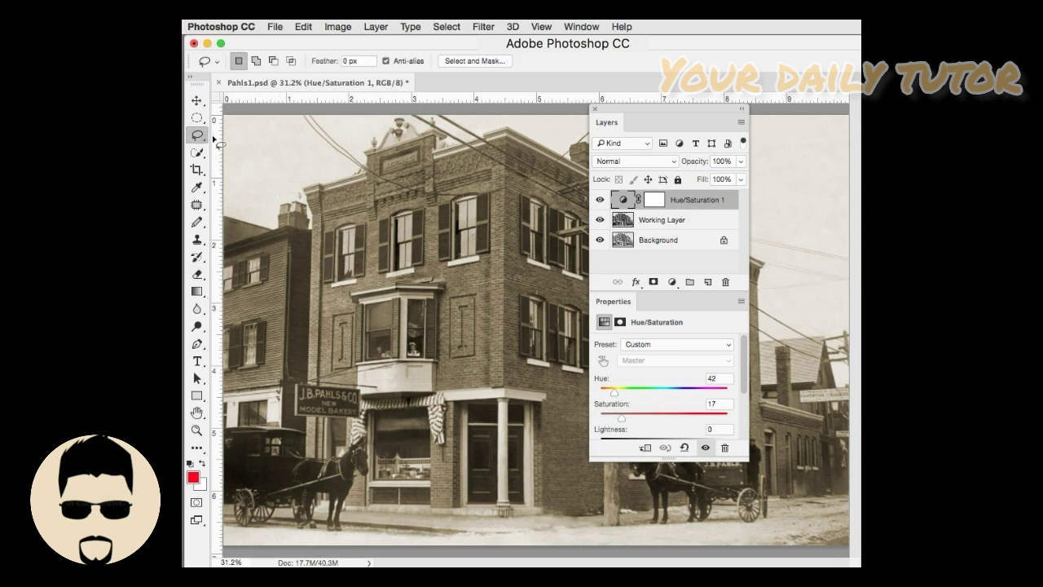
left_click(378, 459, "super")
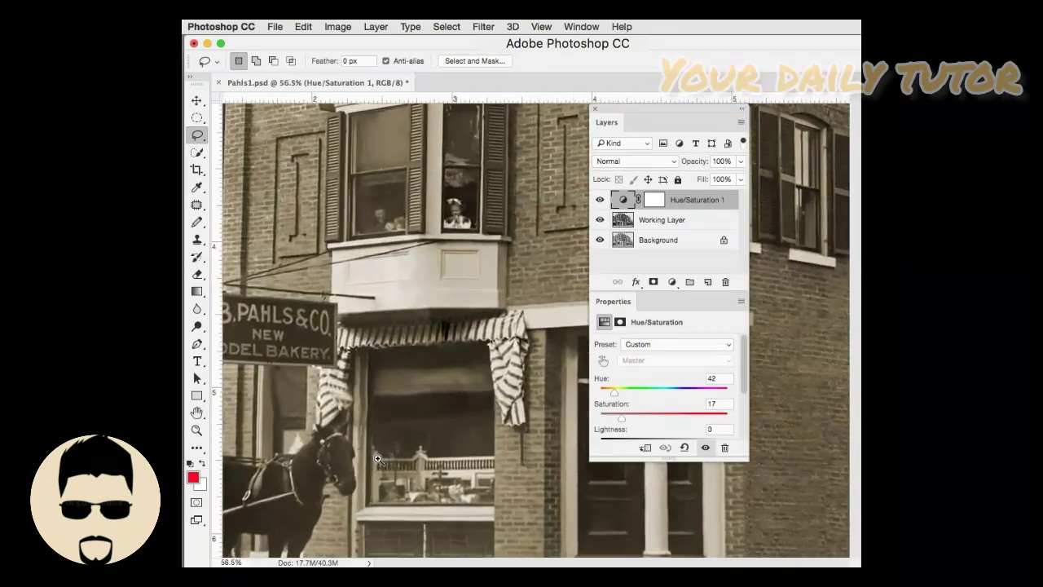
left_click_drag(371, 460, 487, 416)
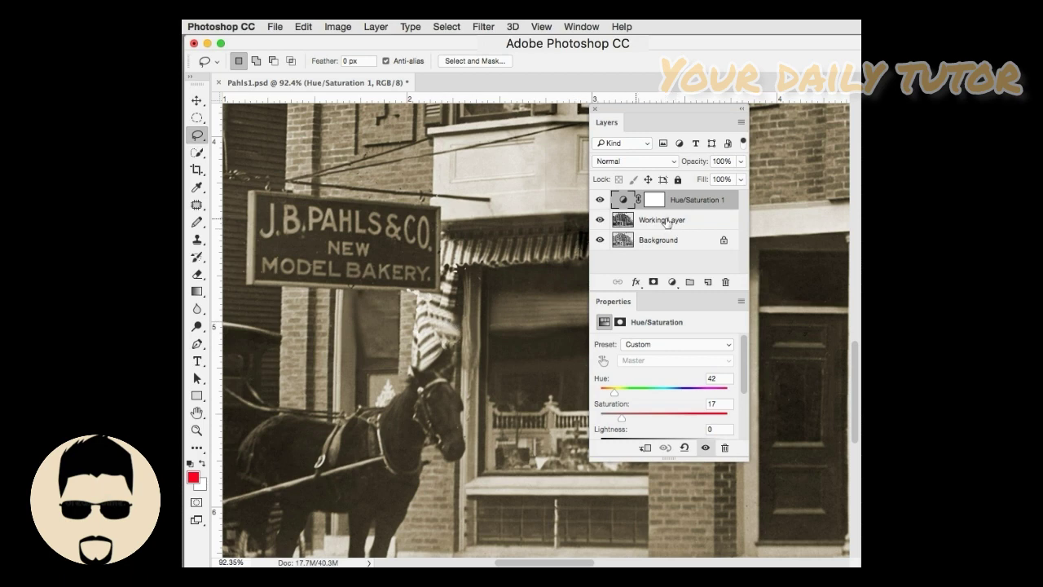
left_click(600, 219)
left_click(679, 242)
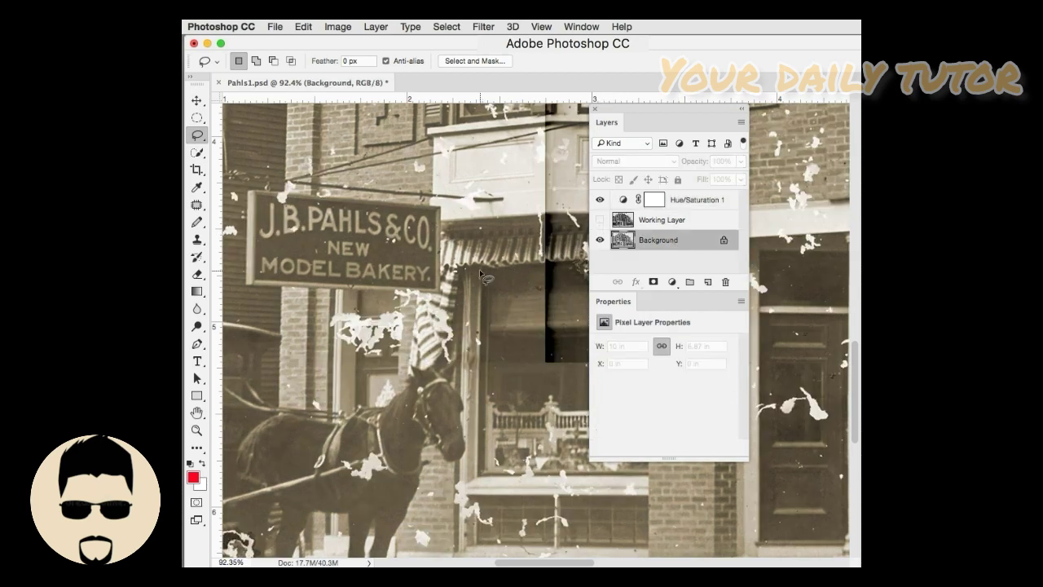
Lasso the damaged area around the sign's edge, striped awning and horse's head on the Background layer, and feather the selection.
mouse_move(480, 274)
left_mouse_down()
mouse_move(413, 188)
mouse_move(369, 222)
mouse_move(312, 308)
mouse_move(335, 413)
mouse_move(417, 440)
mouse_move(461, 414)
mouse_move(491, 294)
mouse_move(469, 236)
left_mouse_up()
left_click(447, 27)
mouse_move(457, 208)
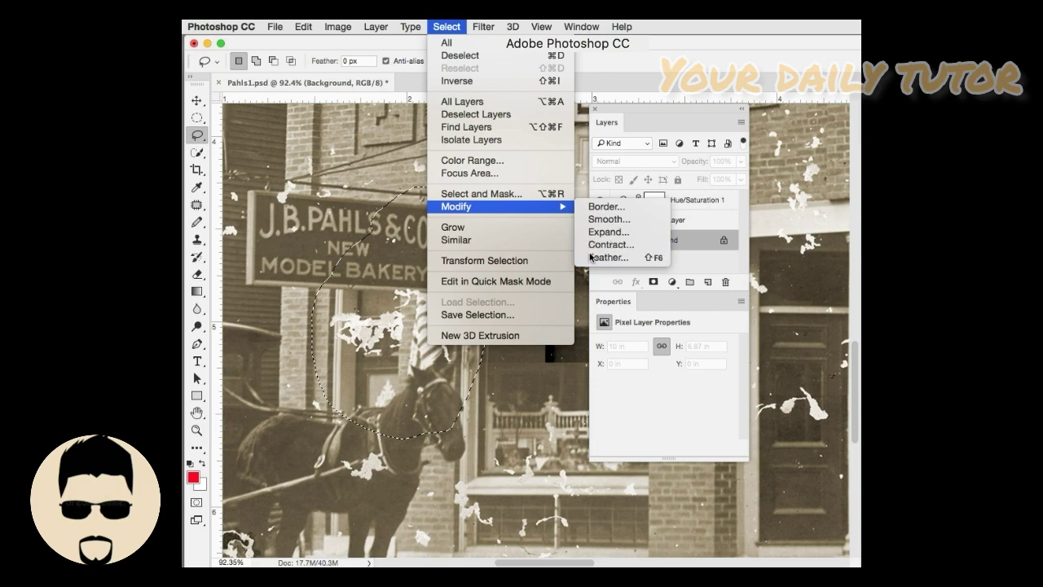
left_click(607, 257)
left_click(755, 318)
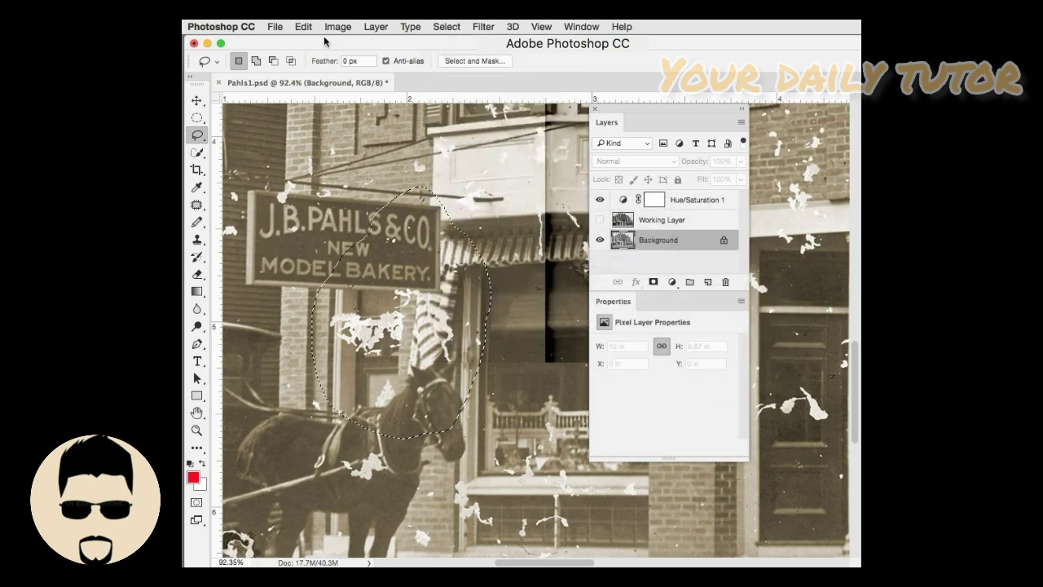
Copy the feathered selection to a new layer and place that layer above the redisplayed Working Layer.
left_click(376, 27)
mouse_move(381, 45)
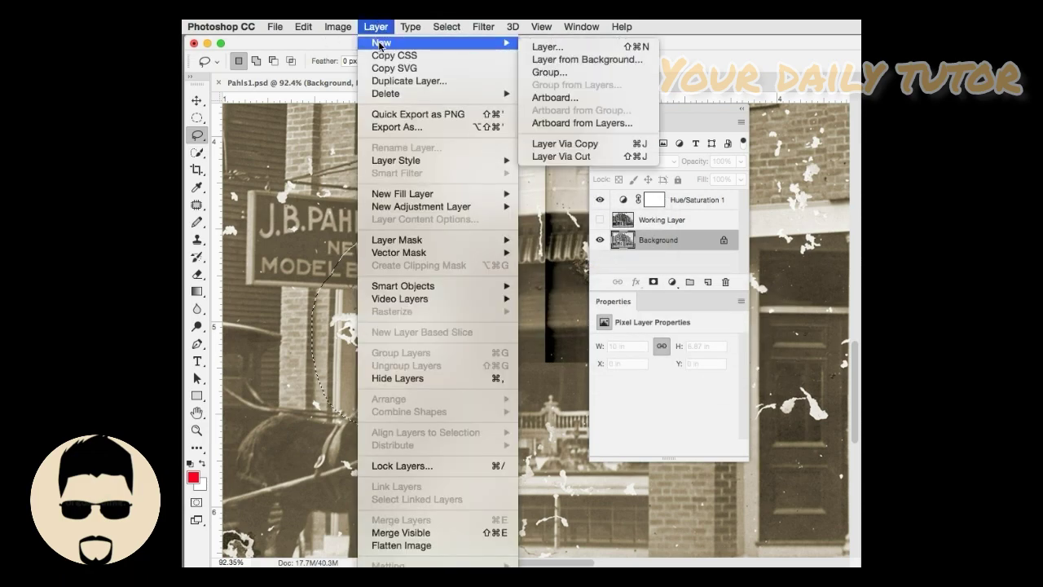
left_click(602, 148)
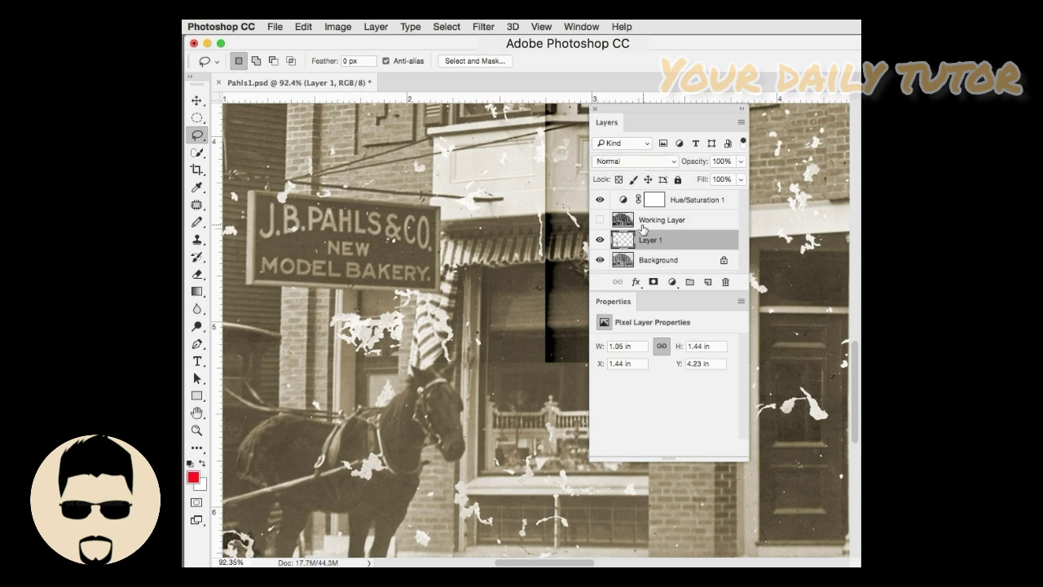
left_click(600, 220)
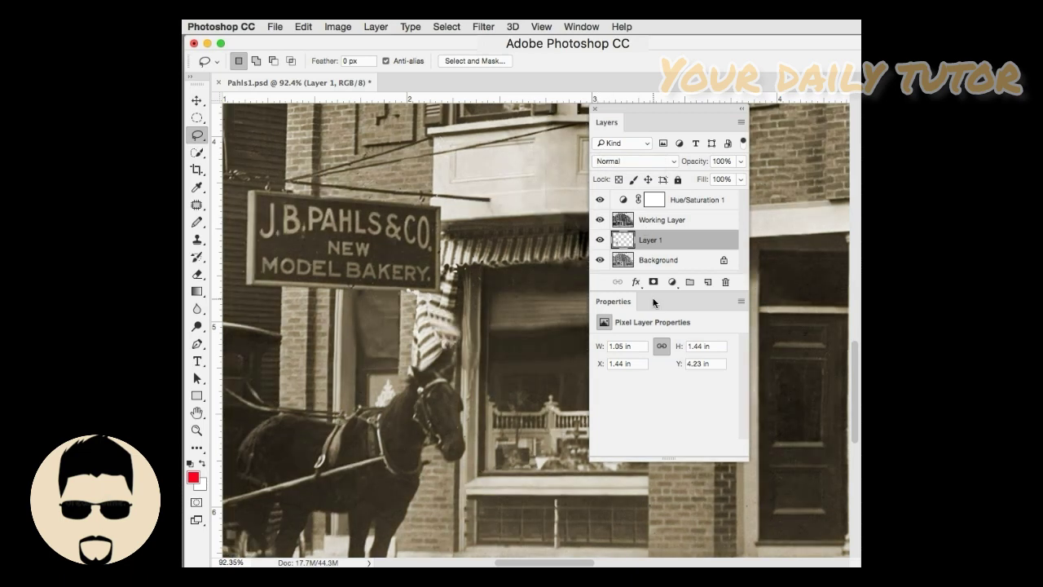
left_click_drag(675, 248, 670, 221)
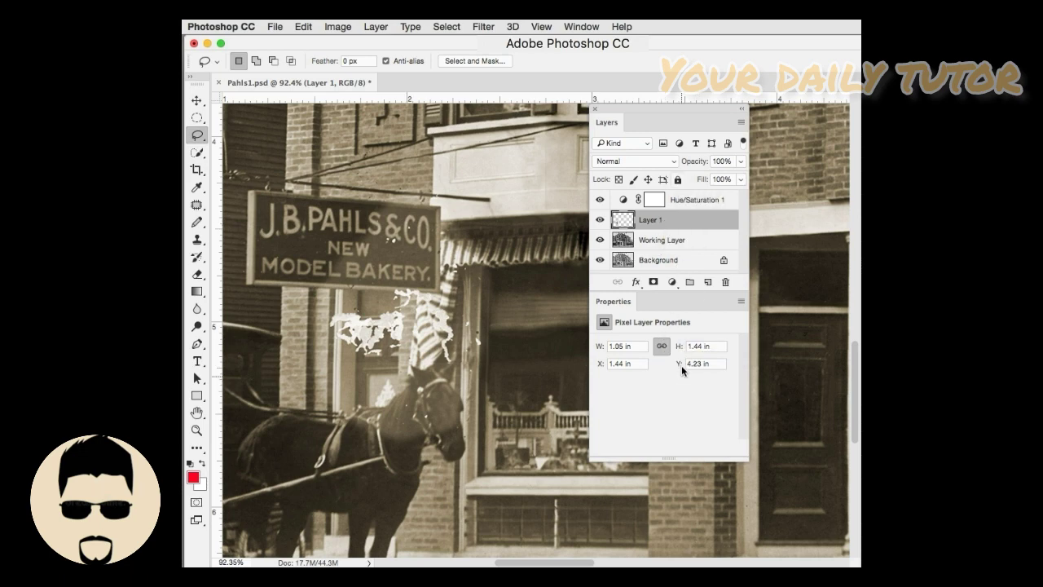
Darken the shadows of Layer 1 with a clipped Levels adjustment and merge the adjustment down into Layer 1.
left_click(671, 281)
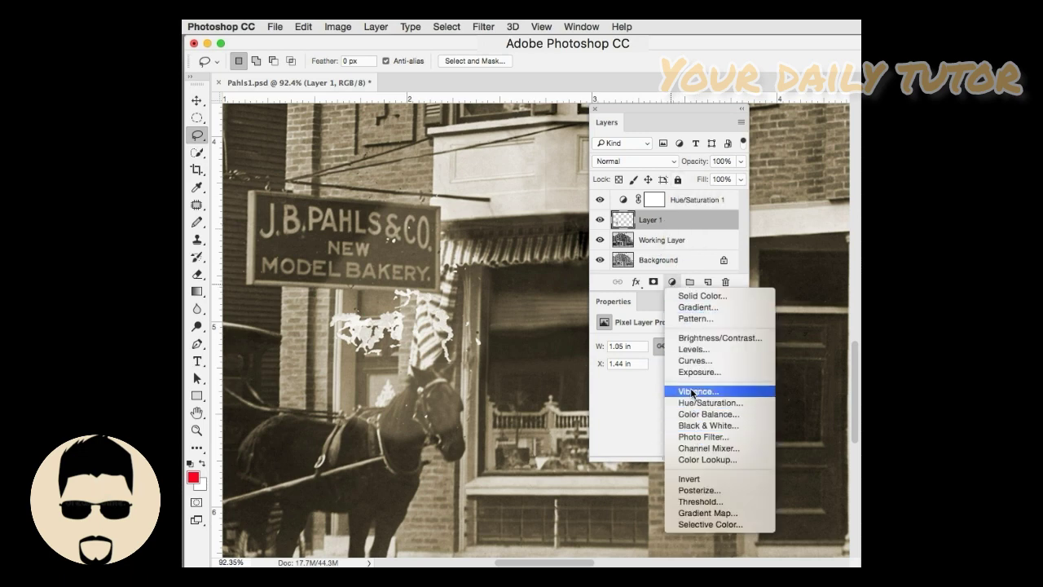
left_click(692, 350)
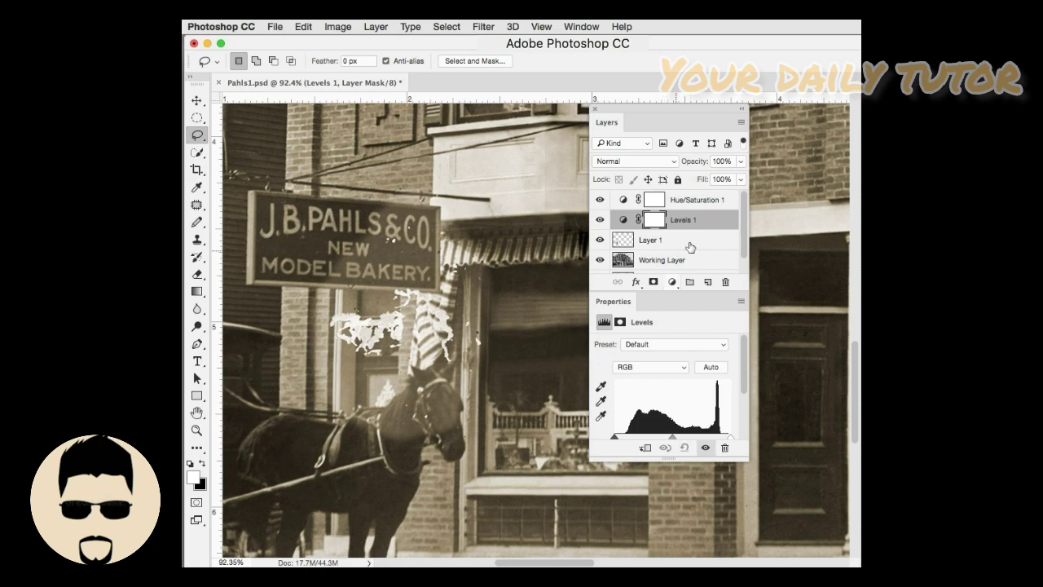
left_click(698, 230, "alt")
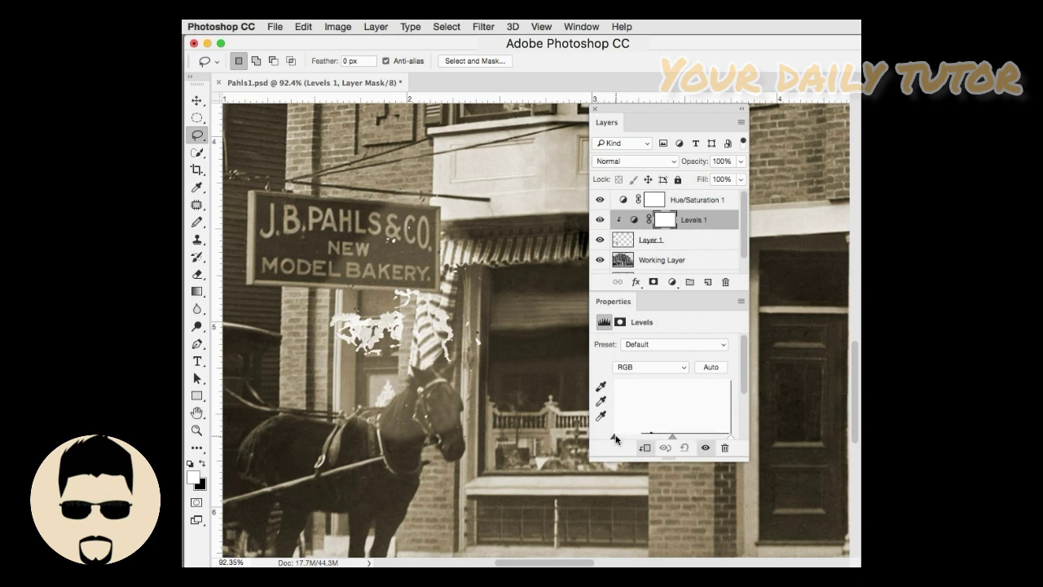
left_click_drag(614, 437, 645, 438)
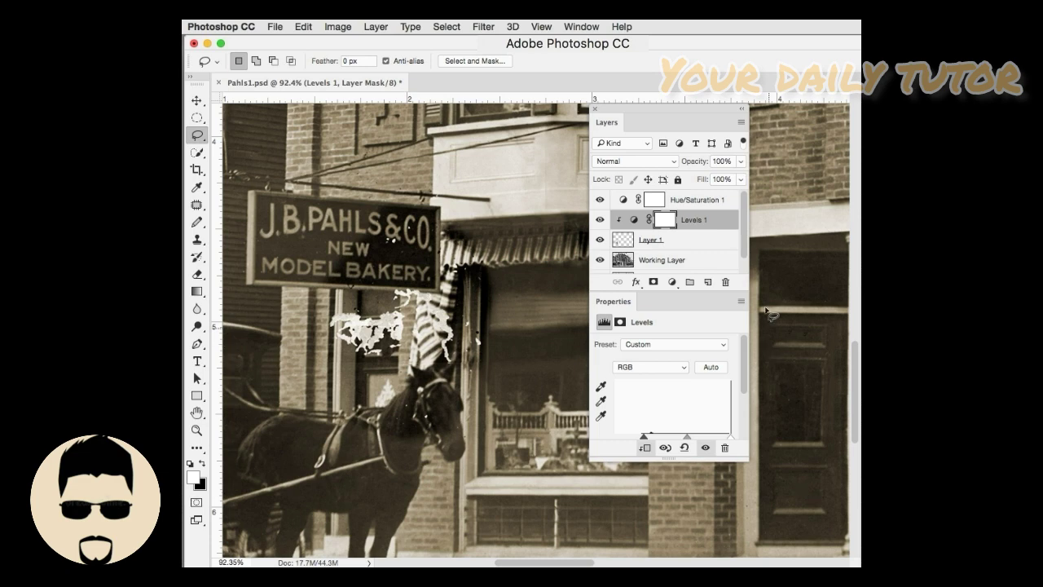
right_click(711, 219)
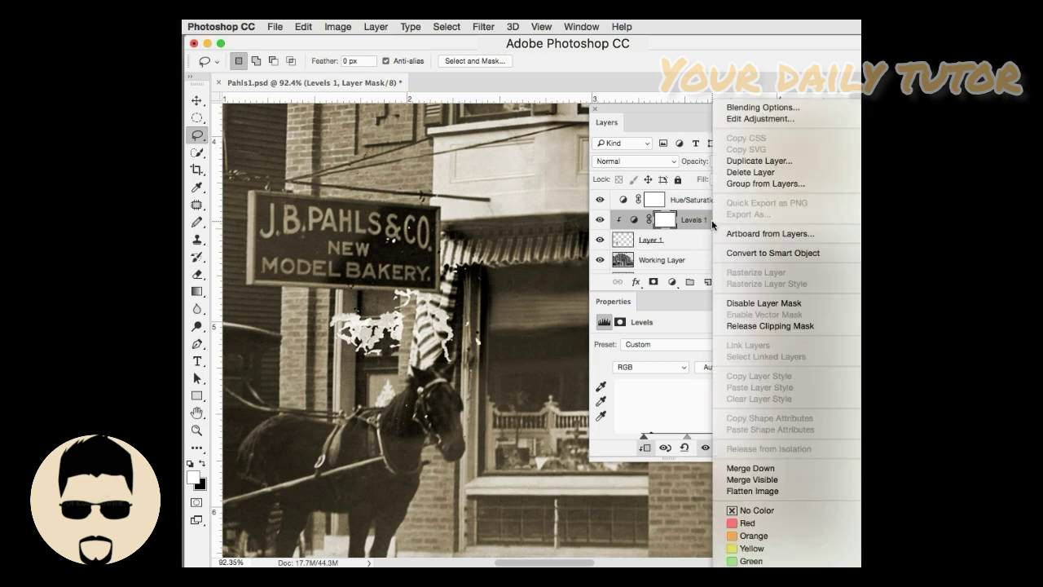
left_click(727, 468)
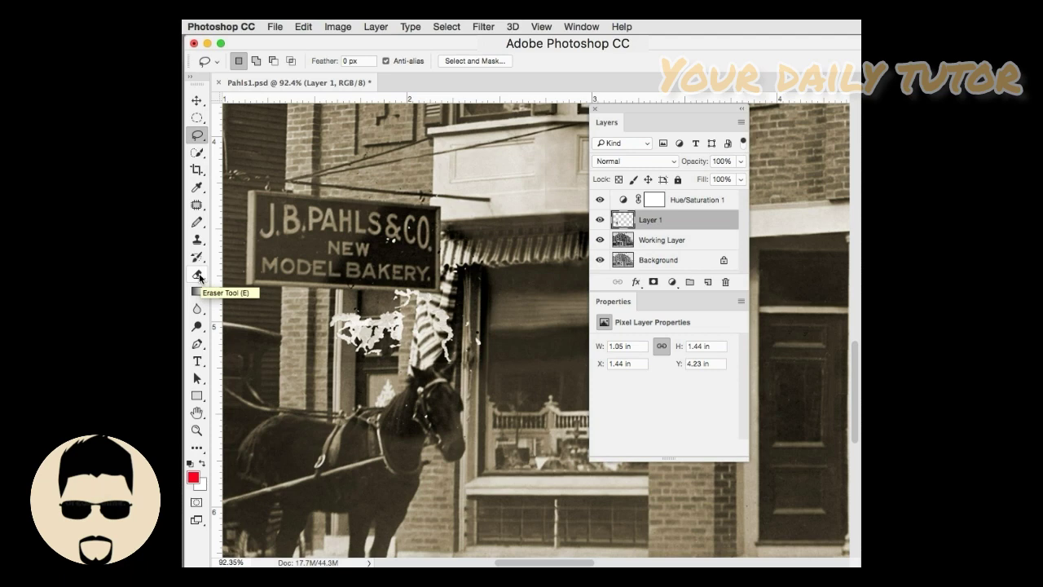
Erase the unwanted white specks over the bakery sign on Layer 1 and merge the layer down into the Working Layer.
left_click(198, 276)
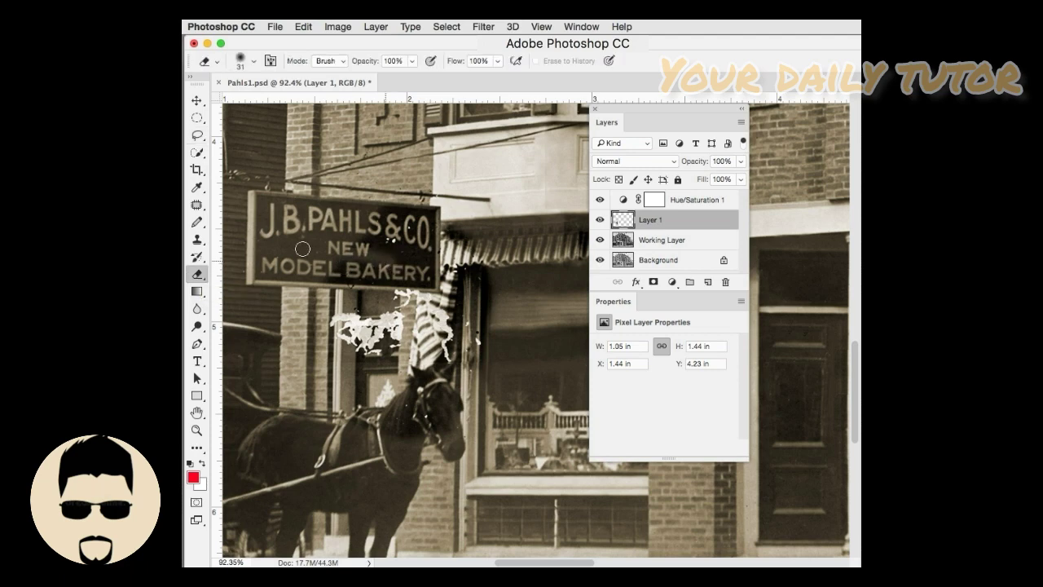
right_click(710, 221)
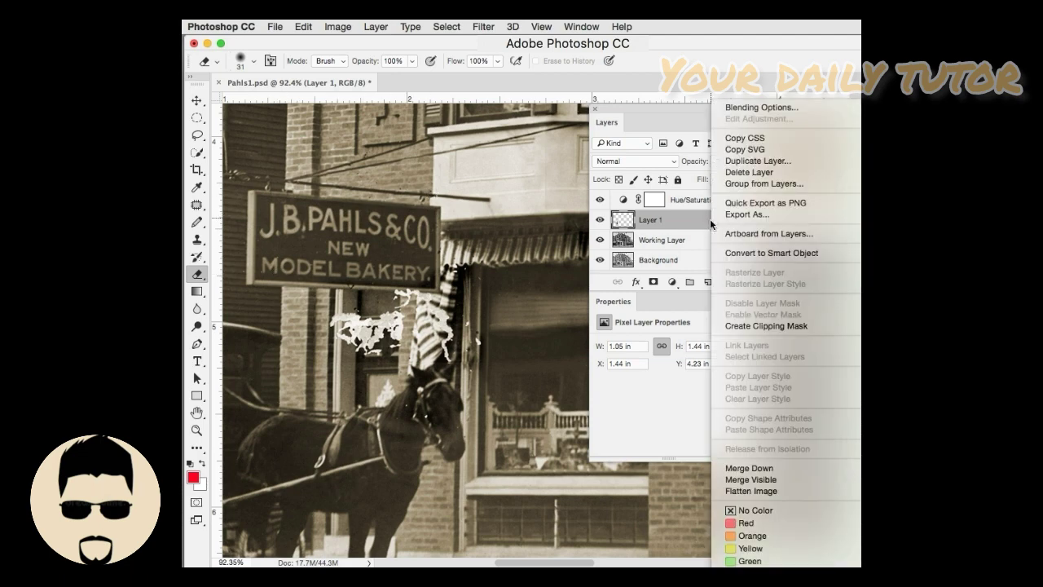
left_click(740, 469)
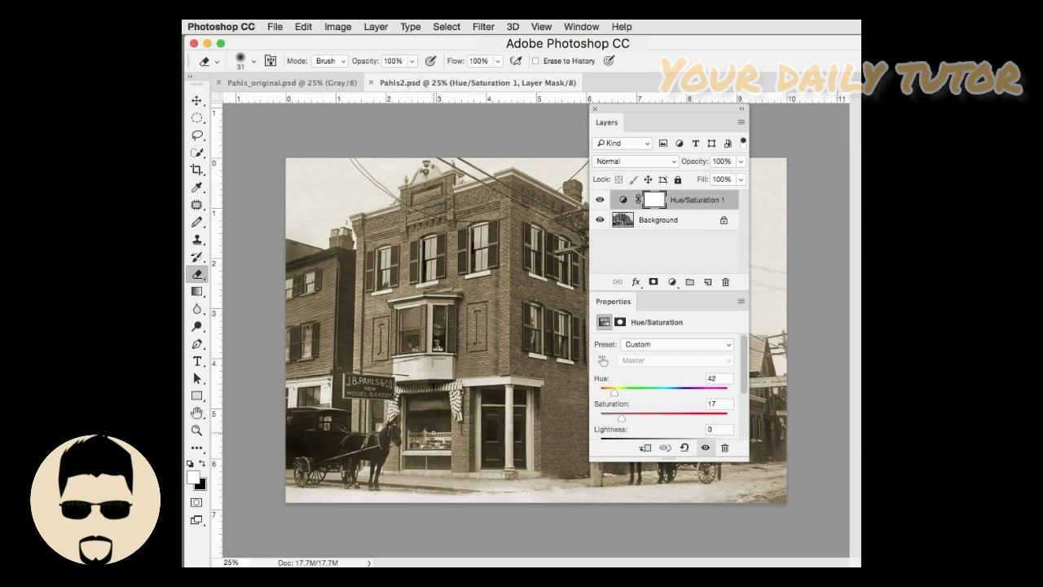
Arrange Pahls_original.psd and Pahls2.psd side by side in a 2-up Vertical layout.
left_click(283, 85)
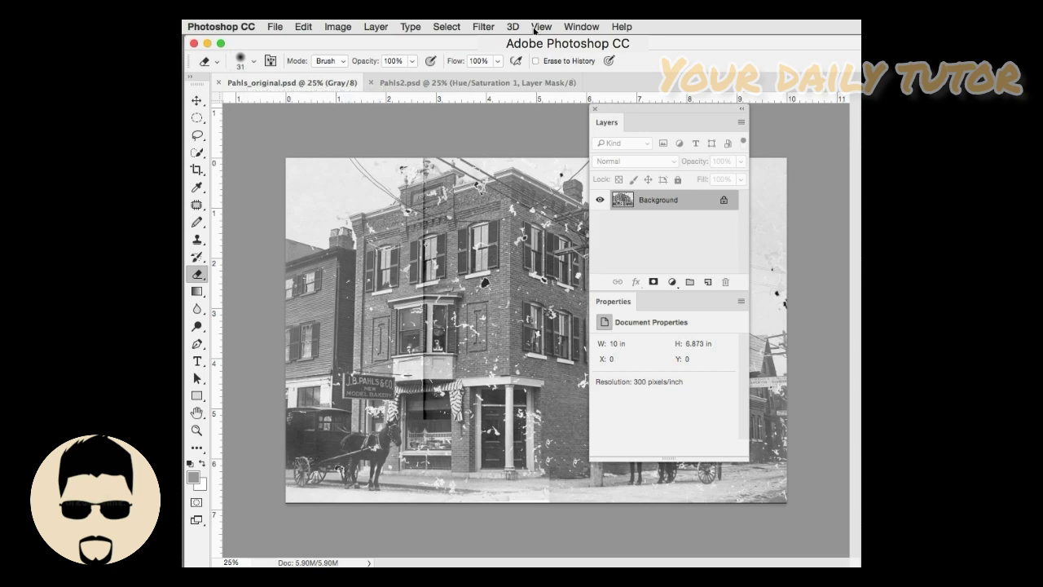
left_click(536, 27)
mouse_move(569, 26)
mouse_move(656, 46)
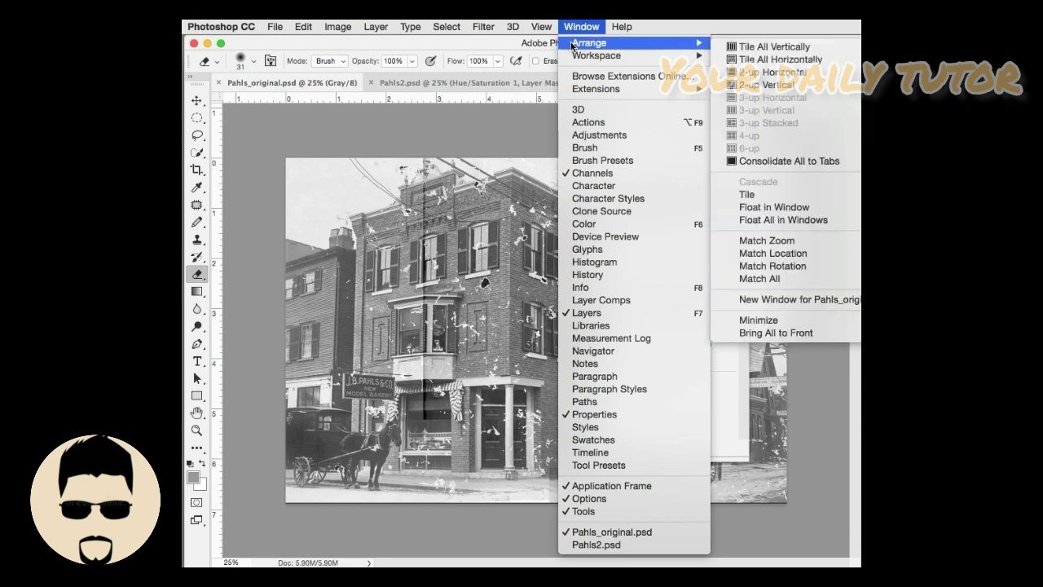
left_click(745, 87)
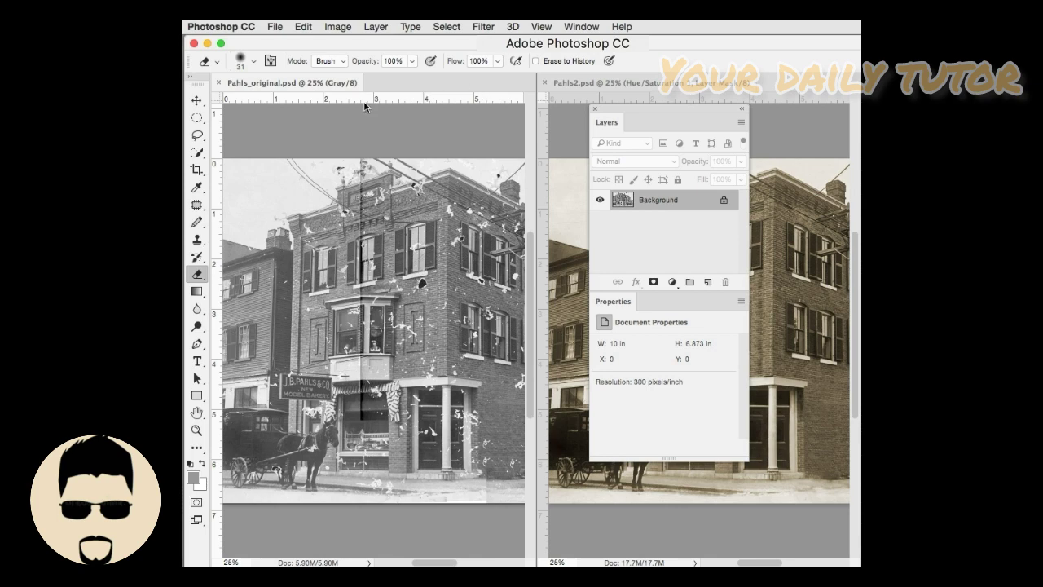
Hide the Hue/Saturation 1 adjustment layer in Pahls2.psd, with the Lasso tool active.
left_click(199, 135)
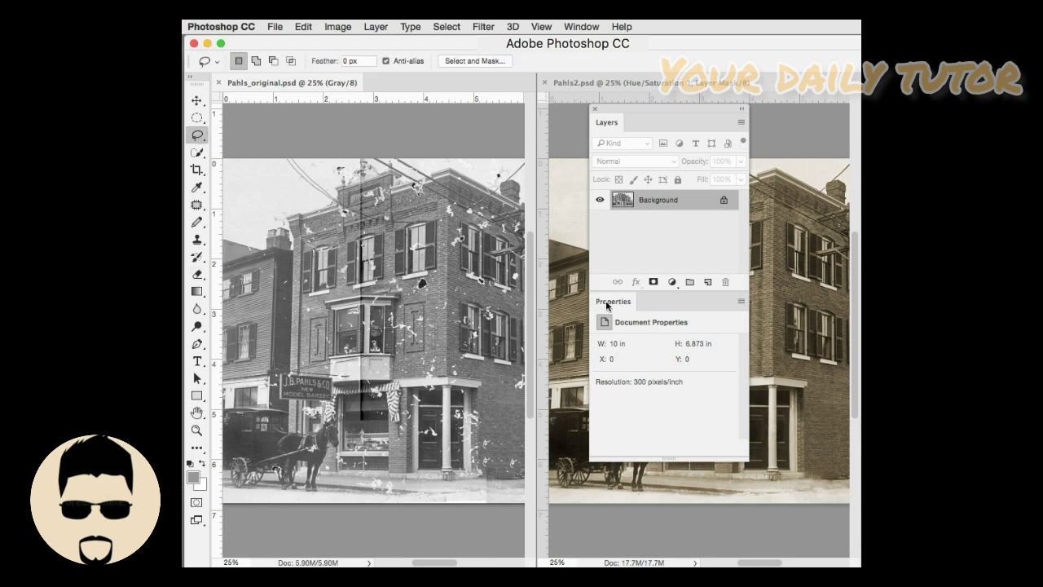
left_click(573, 303)
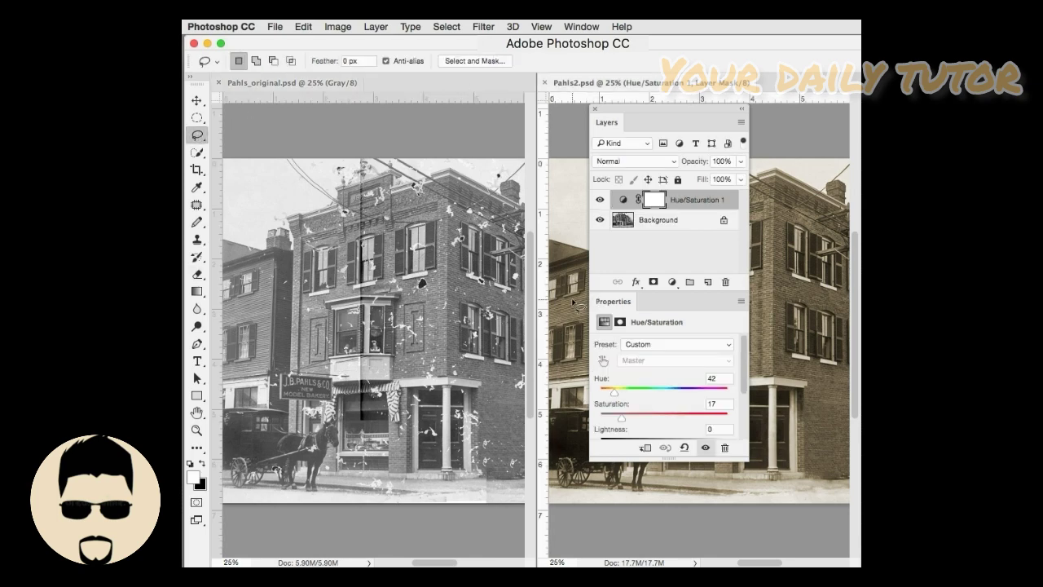
left_click(599, 201)
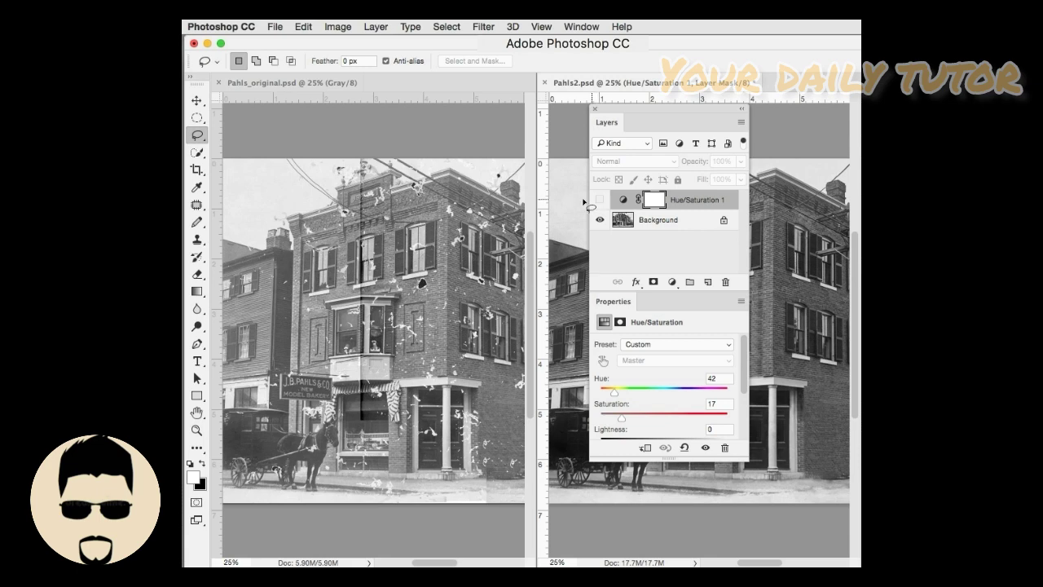
Lasso the area around the bakery sign and awning in Pahls_original.psd and feather the selection by 5 pixels.
left_click(388, 242)
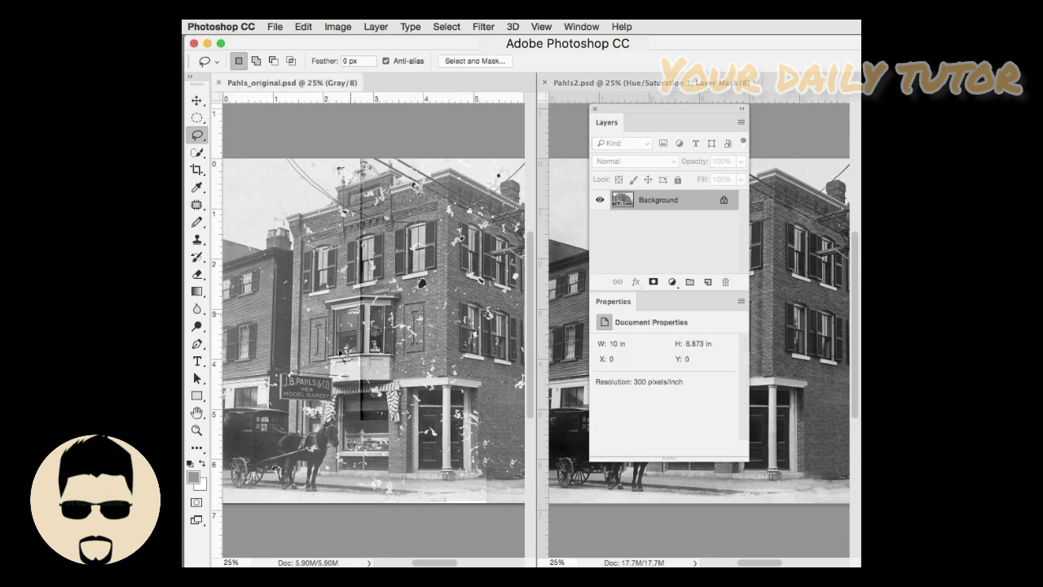
mouse_move(311, 359)
left_mouse_down()
mouse_move(273, 366)
mouse_move(265, 386)
mouse_move(283, 438)
mouse_move(316, 452)
mouse_move(346, 442)
mouse_move(357, 372)
left_mouse_up()
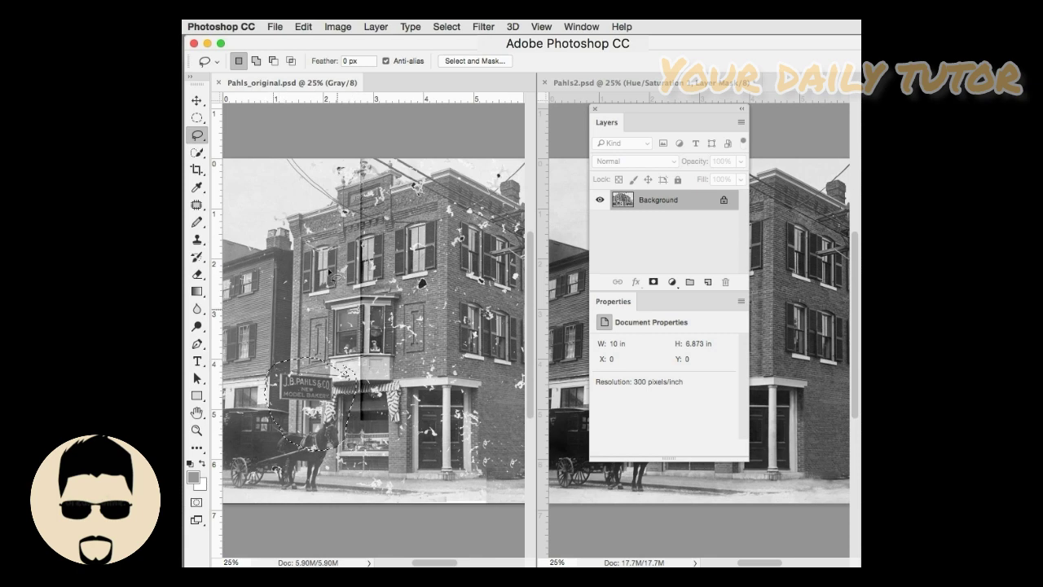
left_click(447, 27)
mouse_move(466, 208)
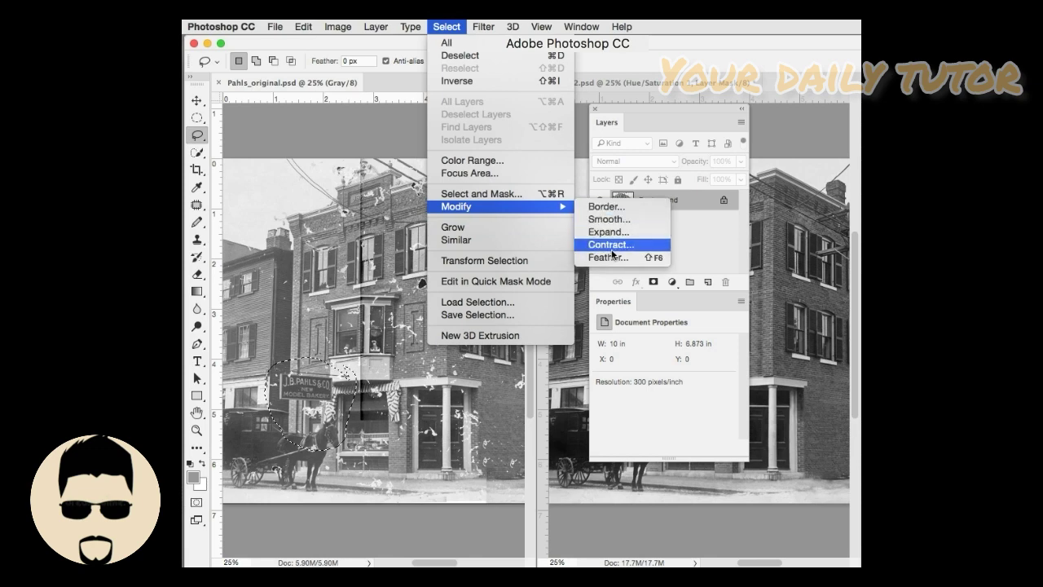
left_click(609, 254)
left_click(746, 315)
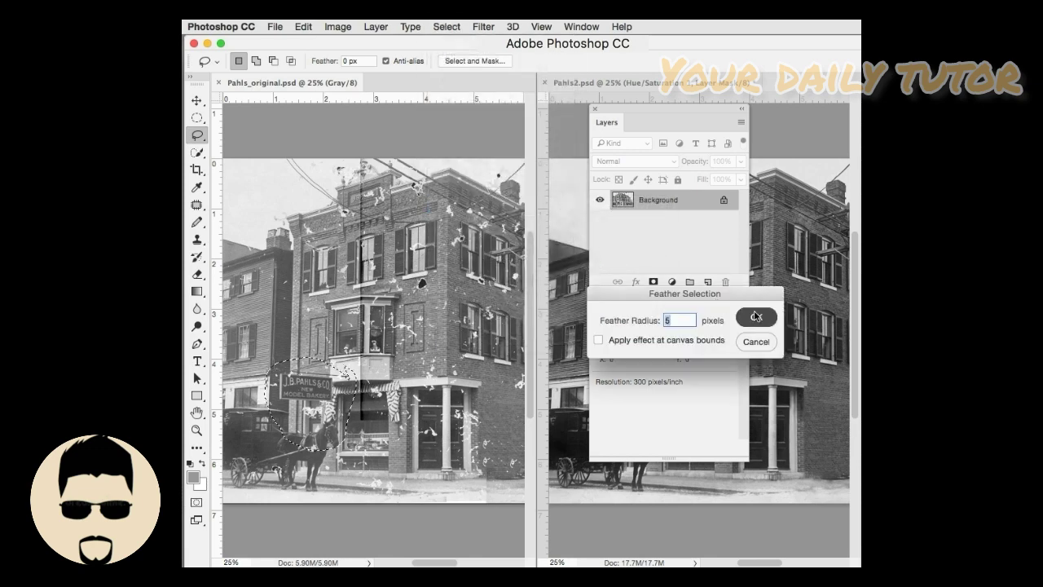
Copy the selected sign area from Pahls_original.psd into Pahls2.psd with the Move tool and close Pahls_original.psd.
left_click(197, 100)
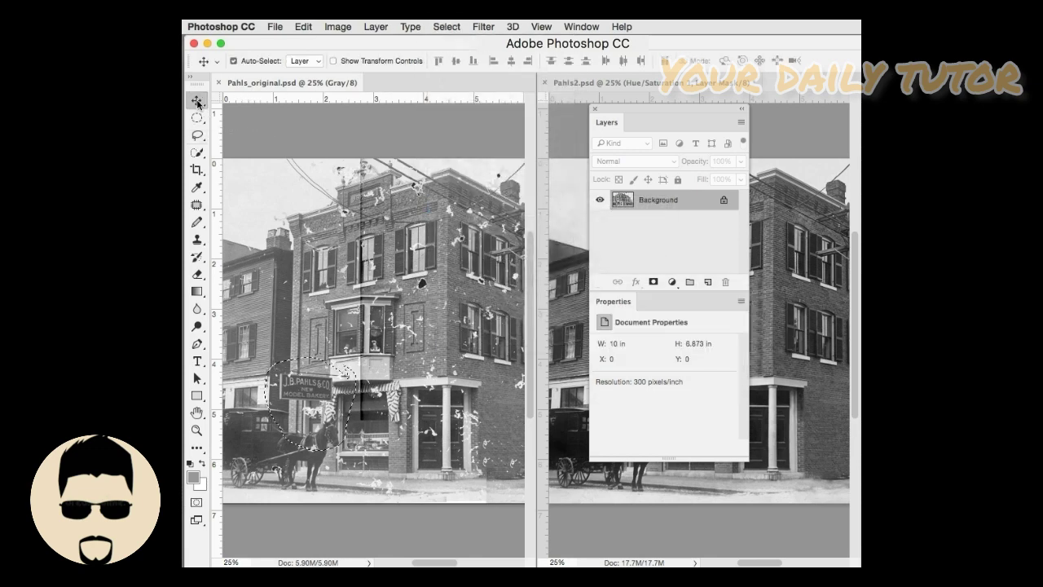
left_click_drag(325, 389, 781, 445)
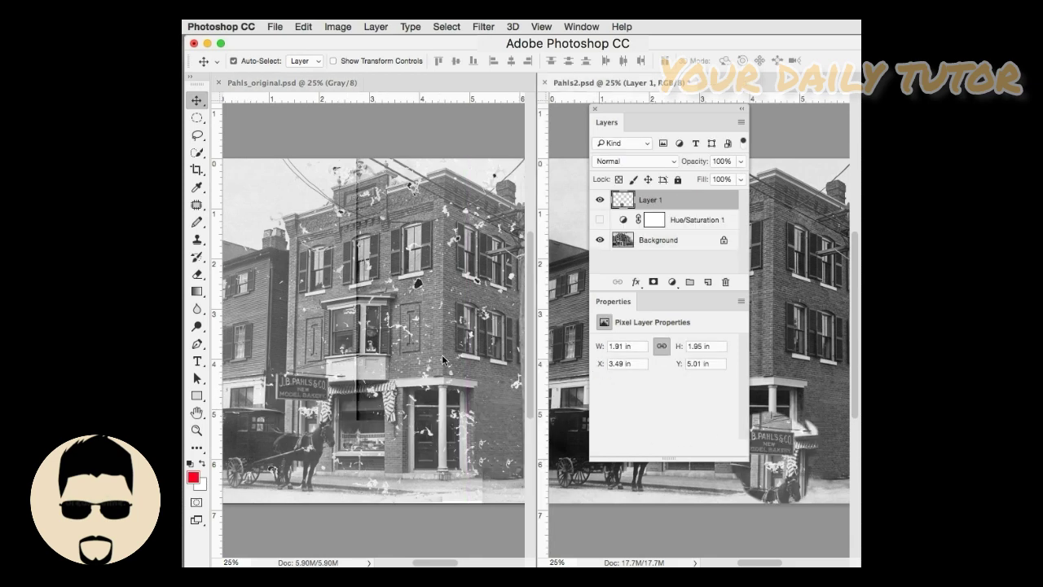
left_click(219, 83)
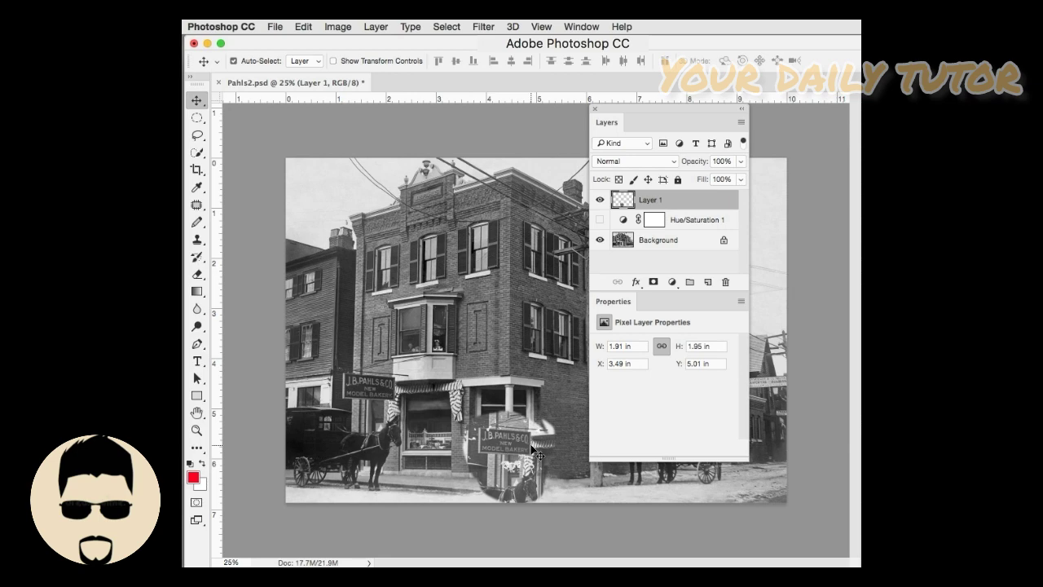
Move the copied patch roughly over the matching bakery sign and place Layer 1 below the Hue/Saturation 1 layer.
left_click_drag(536, 449, 405, 392)
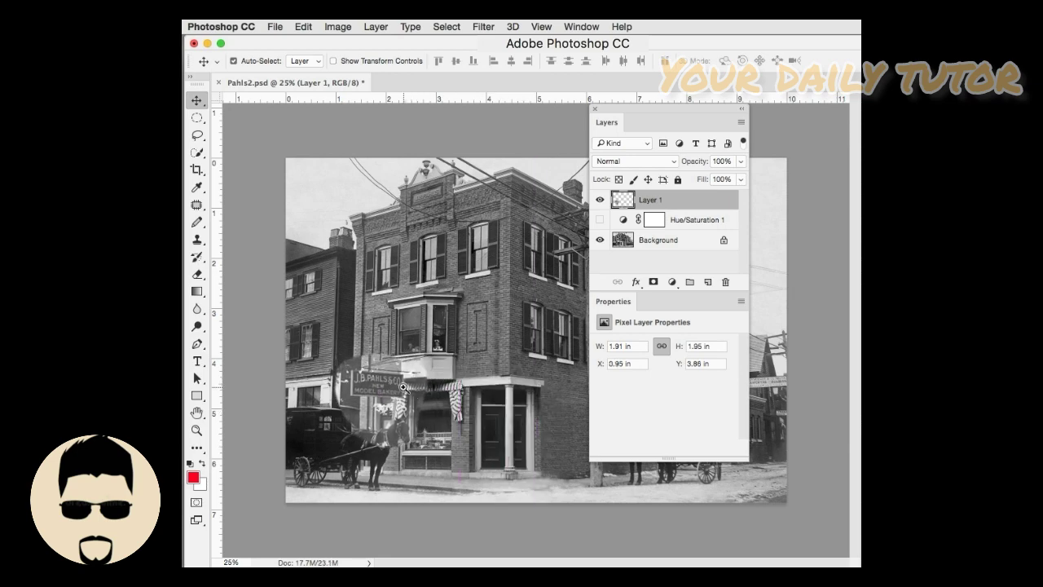
left_click(403, 387, "super")
left_click_drag(404, 387, 438, 384)
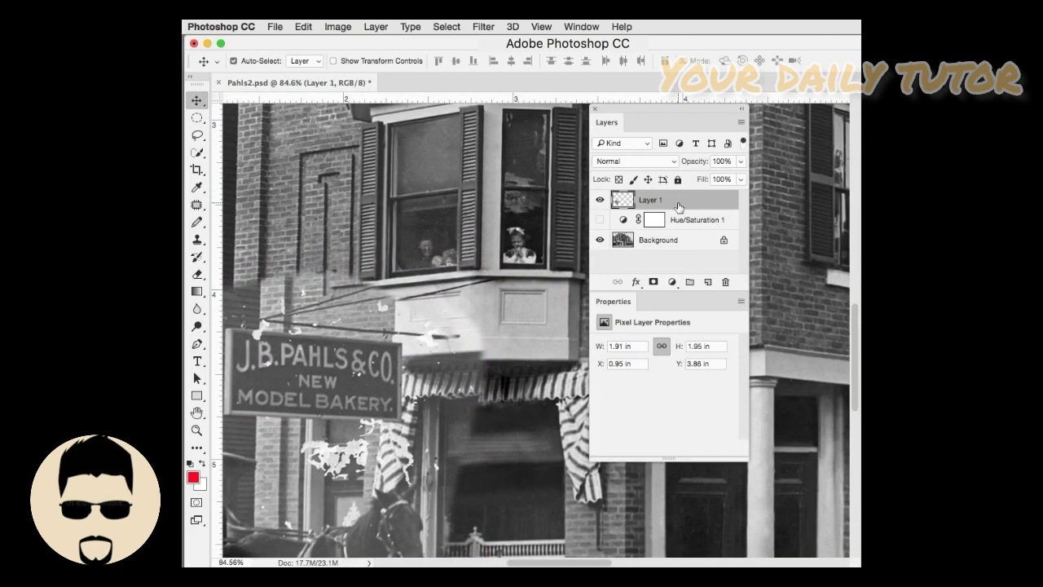
left_click_drag(677, 204, 676, 232)
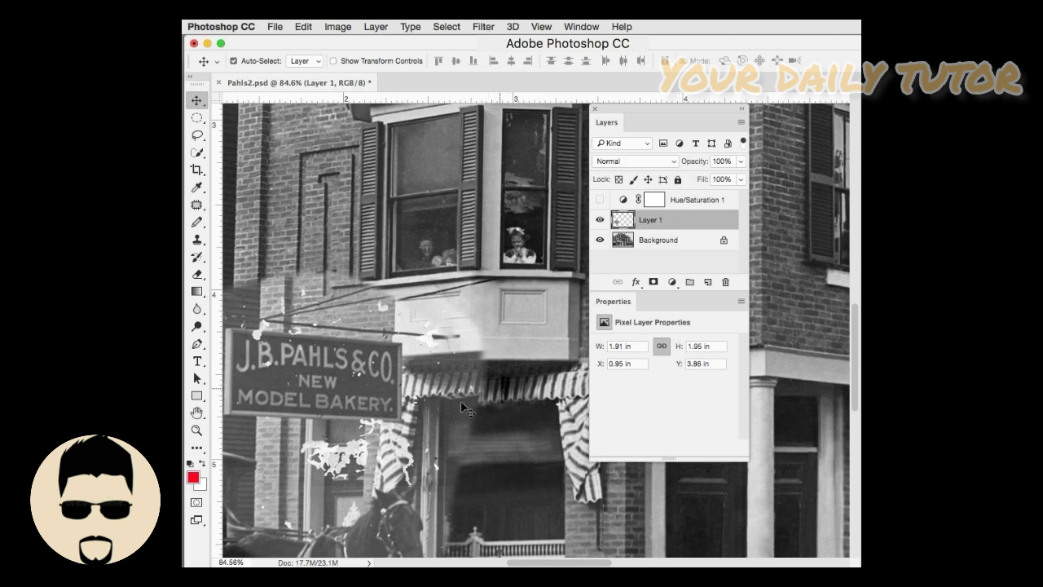
Lower Layer 1's opacity to 60% so the retouched photo shows through the copied sign patch.
left_click_drag(455, 404, 538, 310)
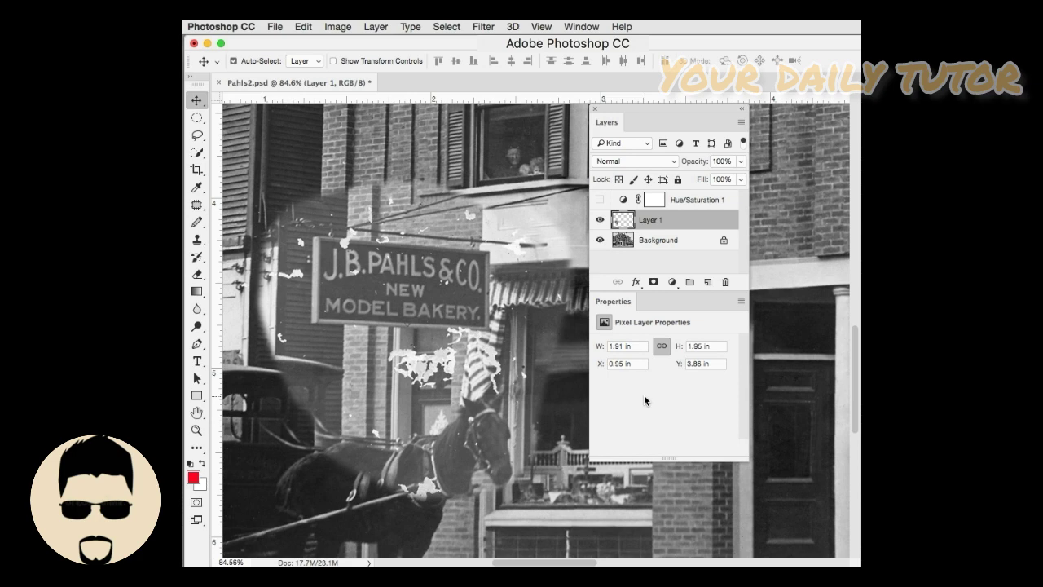
left_click(741, 161)
left_click_drag(740, 177, 710, 180)
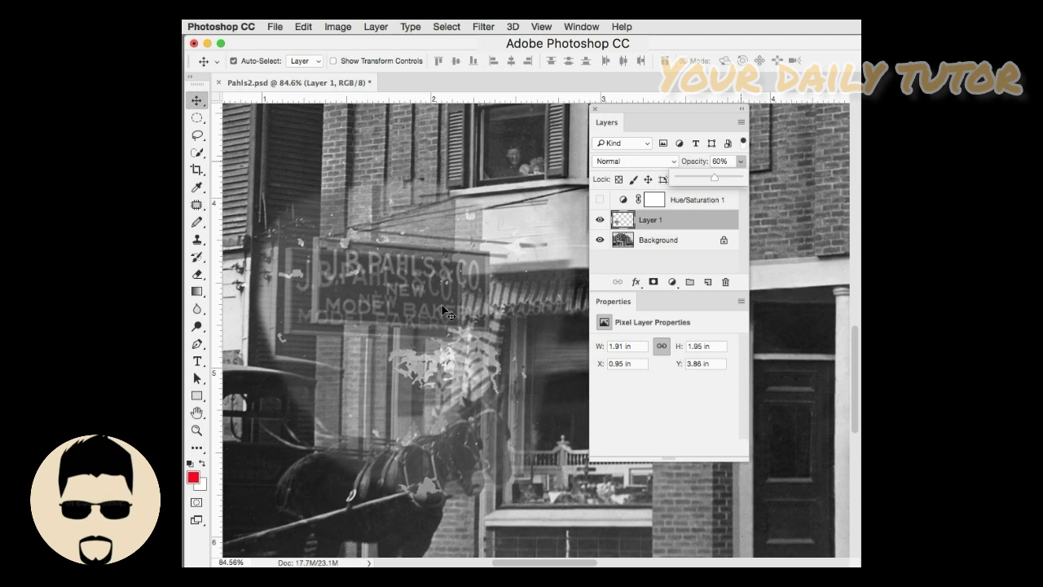
left_click(679, 228)
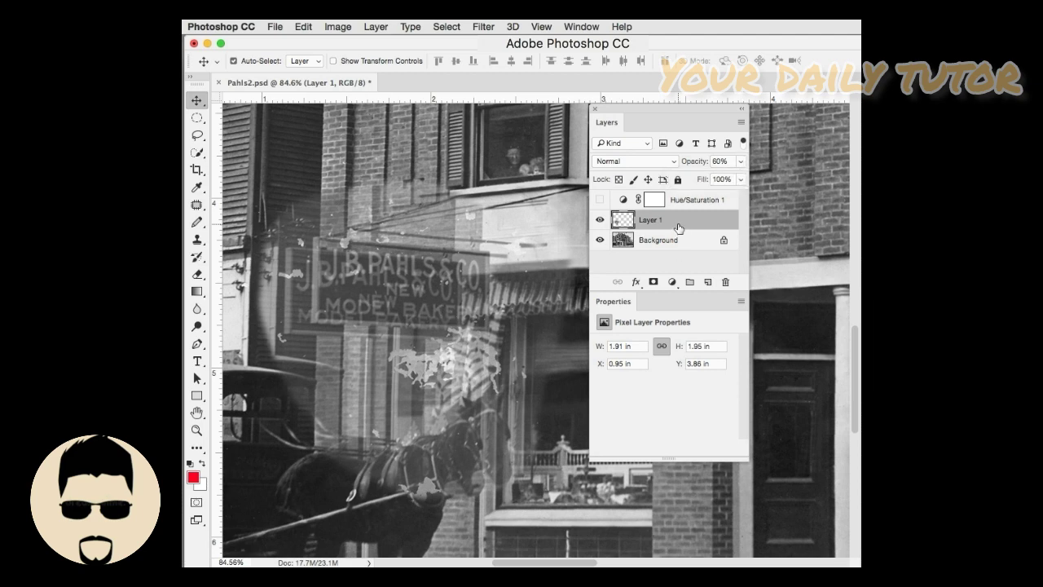
Nudge Layer 1 to X 0.79 in, Y 3.92 in so its sign lines up with the sign on the Background.
key("Up")
key("Up")
key("Up")
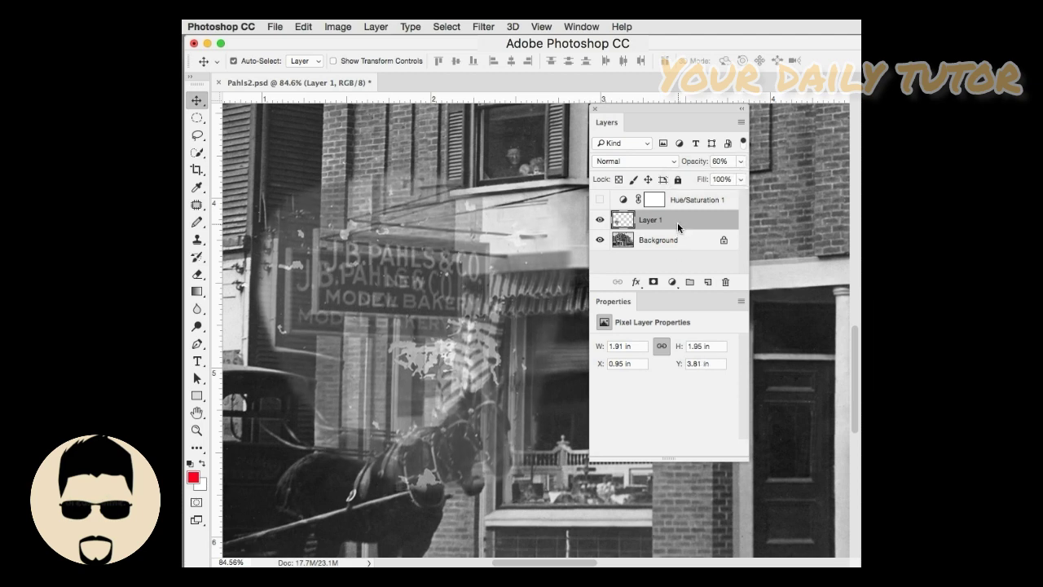
key("Down")
key("Down")
key("Down")
key("Down")
key("Down")
key("Down")
key("Down")
key("Down")
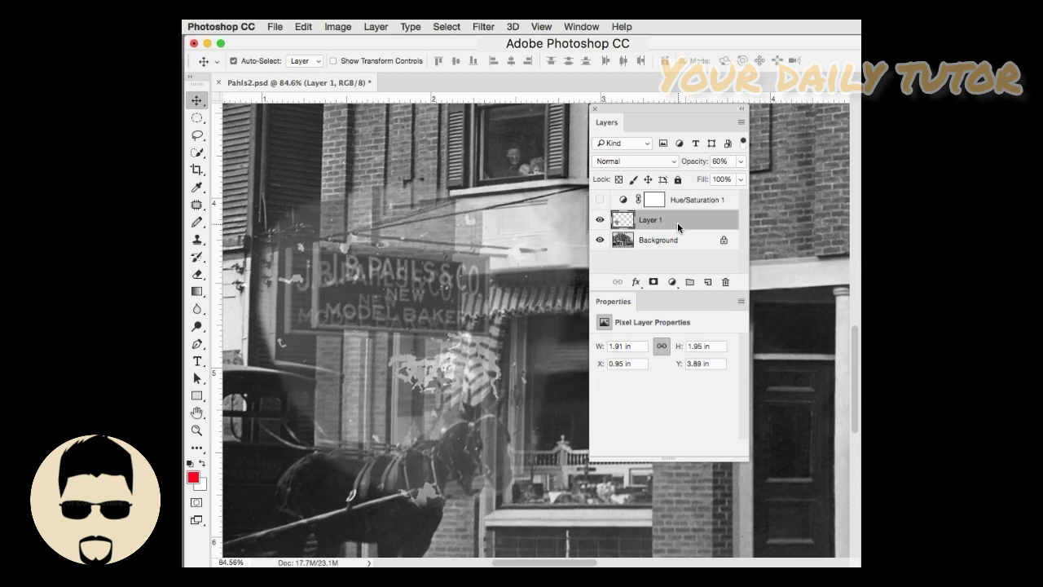
key("Left")
key("Left")
key("Left")
key("Left")
key("Left")
key("Left")
key("Left")
key("Left")
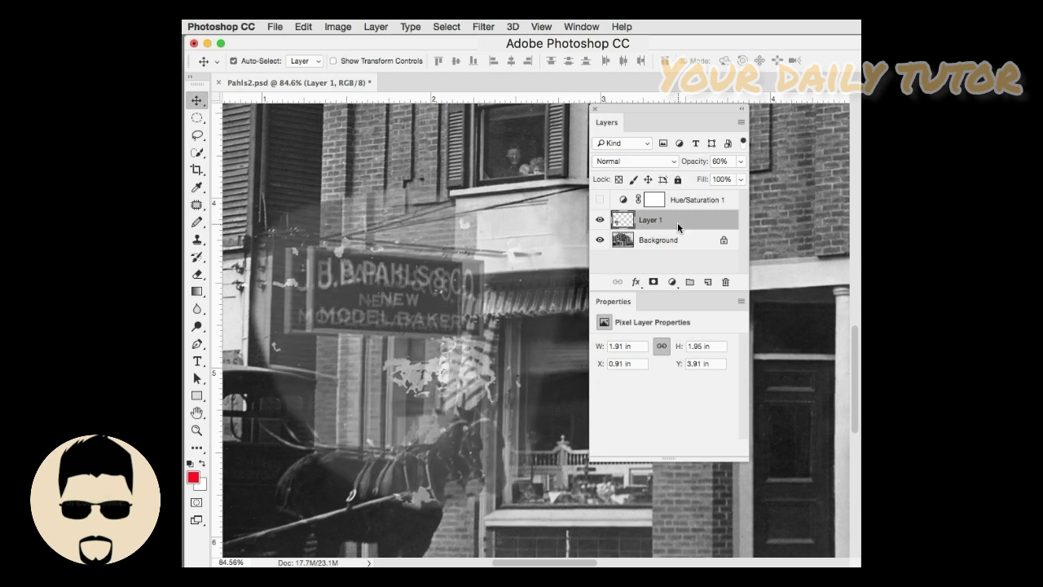
key("Left")
key("Left")
key("Left")
key("Left")
key("Left")
key("Left")
key("Left")
key("Left")
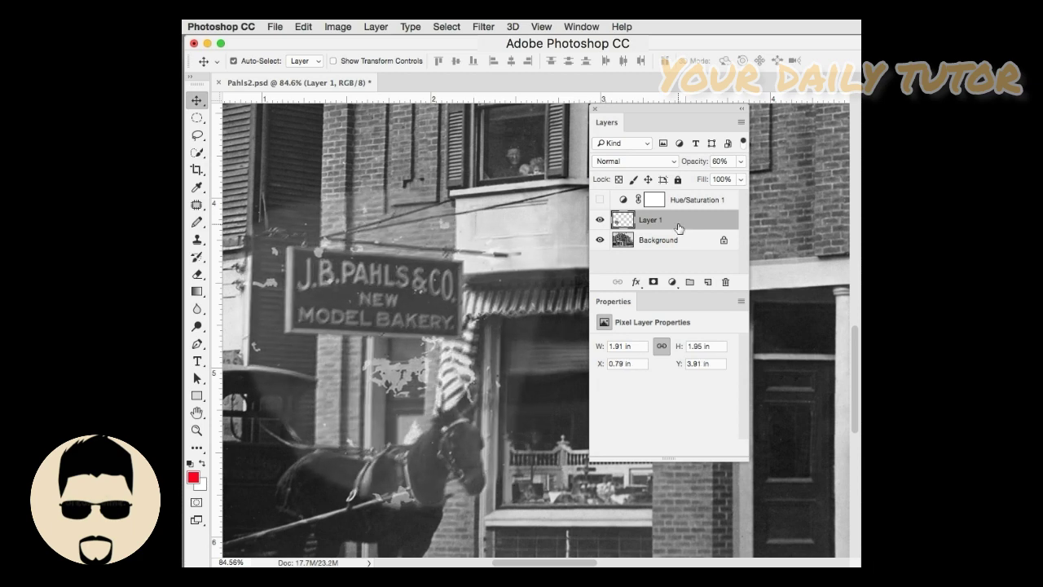
left_click(600, 220)
left_click(599, 220)
key("Down")
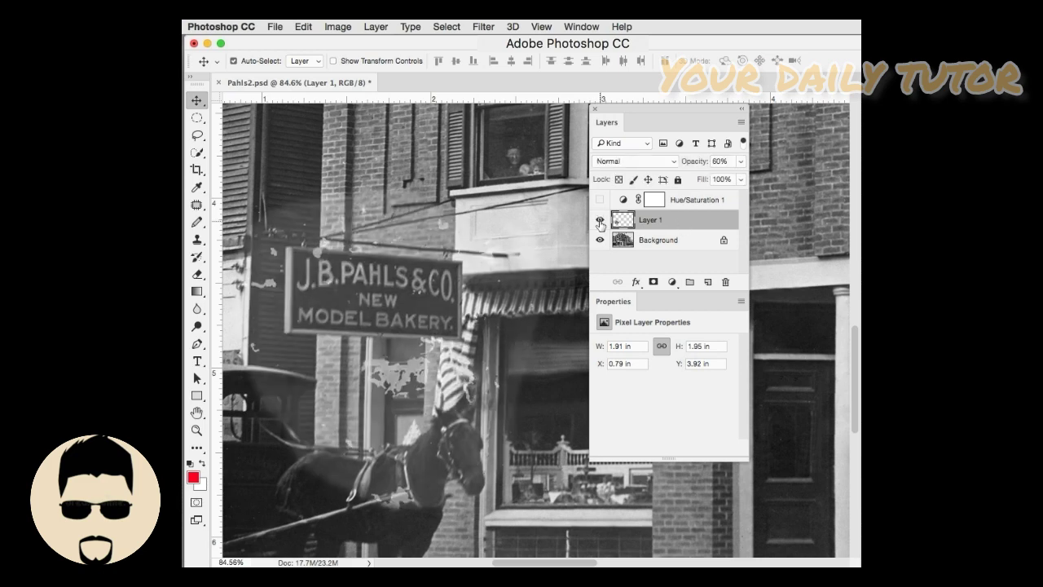
Toggle Layer 1's visibility repeatedly to check its alignment with the sign on the Background.
left_click(599, 221)
left_click(600, 221)
left_click(600, 221)
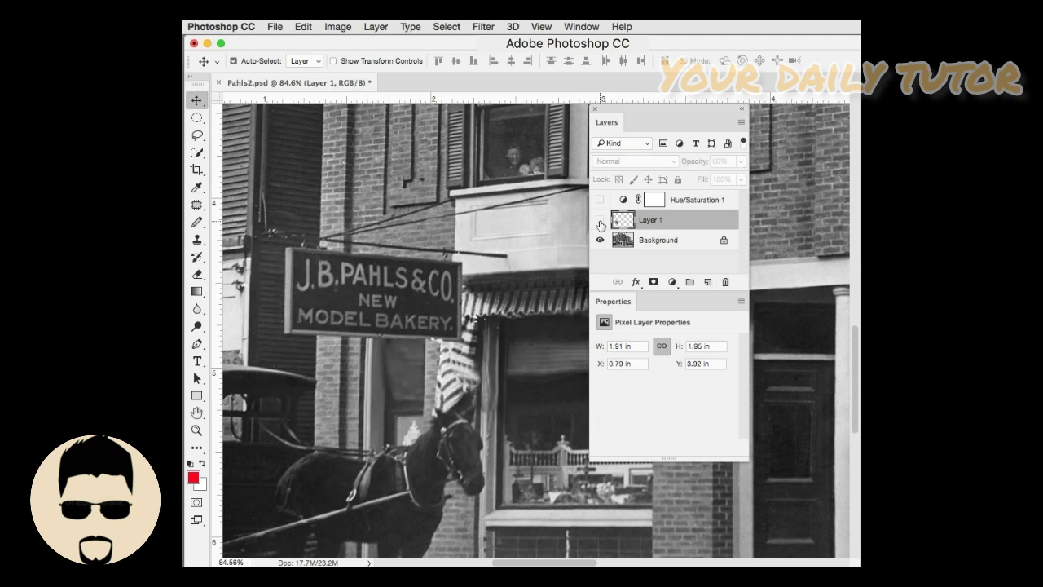
left_click(600, 222)
left_click(600, 220)
left_click(600, 221)
left_click(600, 221)
left_click(600, 221)
left_click(599, 221)
left_click(600, 221)
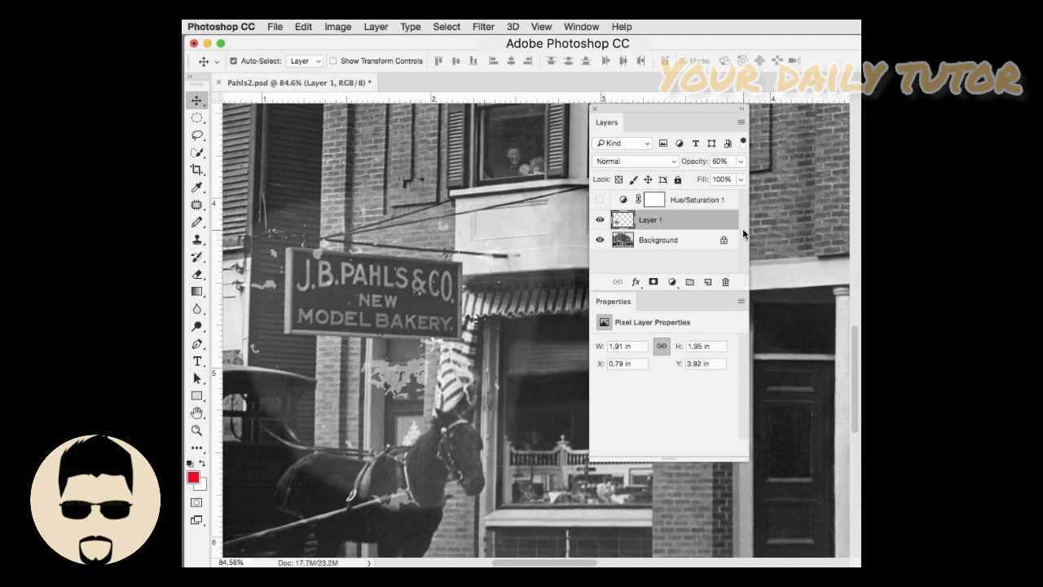
Activate the Eraser tool and restore Layer 1's opacity to 100%.
key("e")
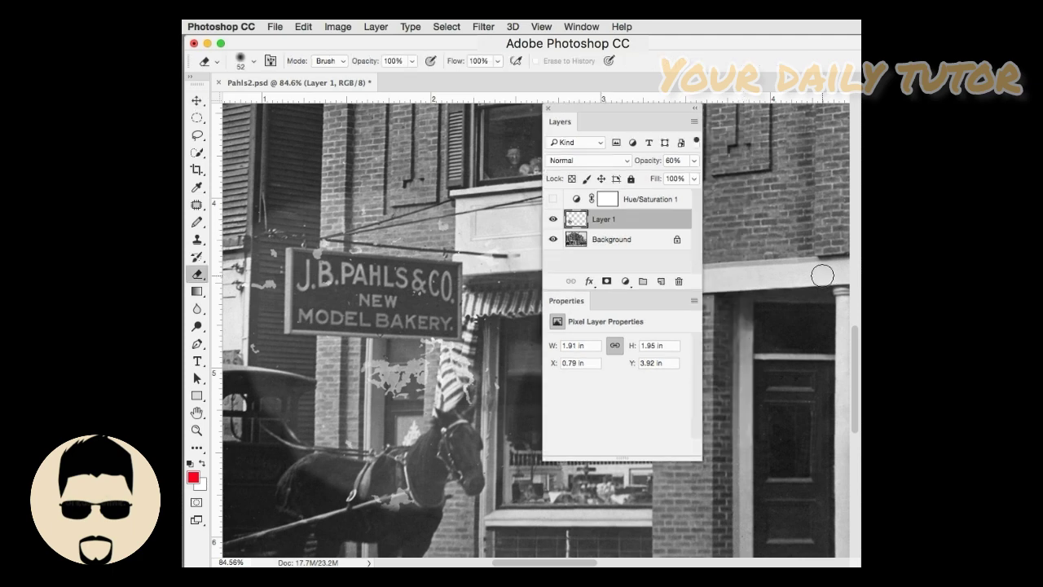
left_click(553, 220)
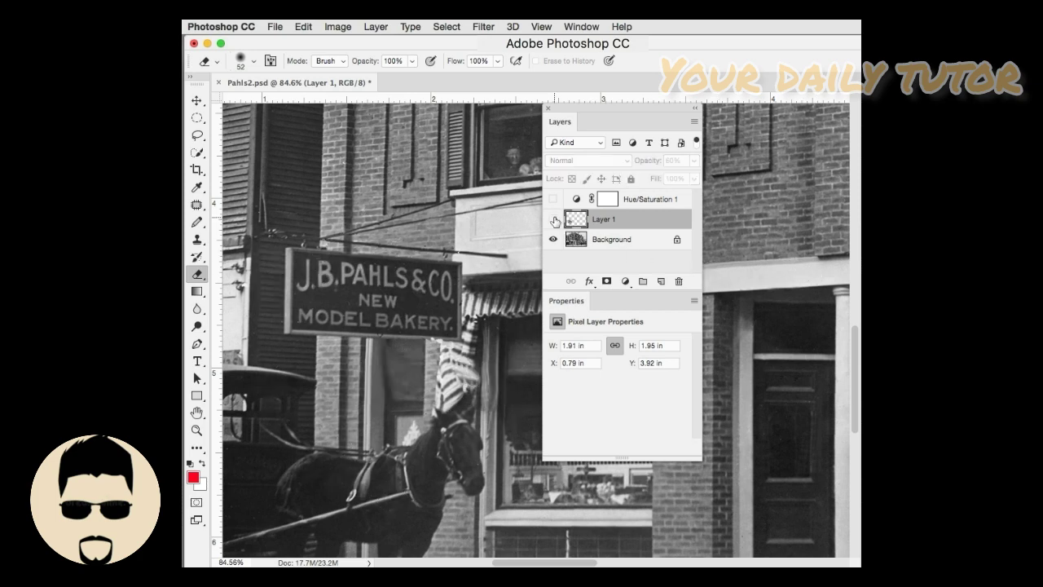
left_click(554, 220)
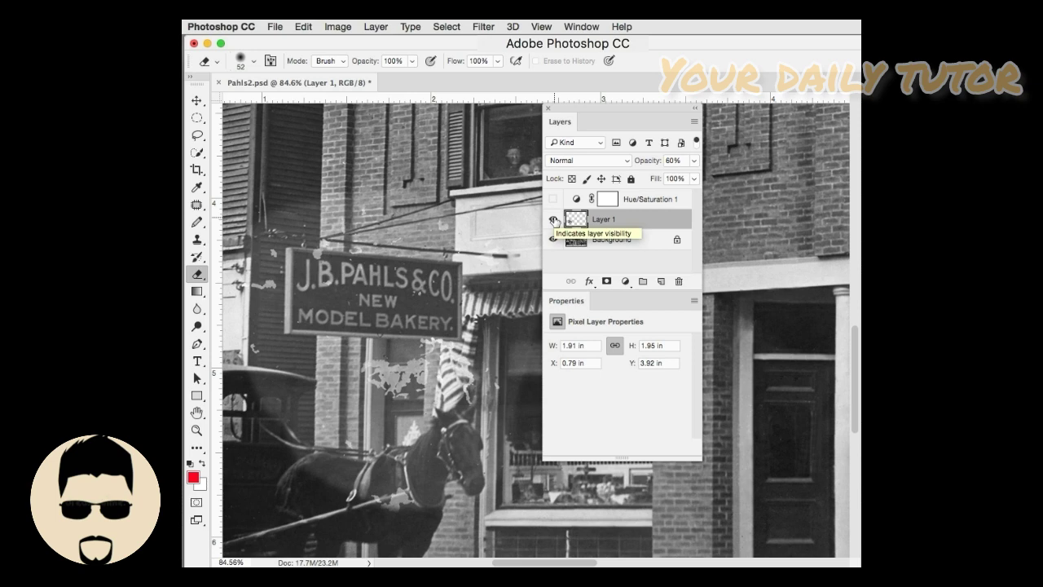
left_click(694, 160)
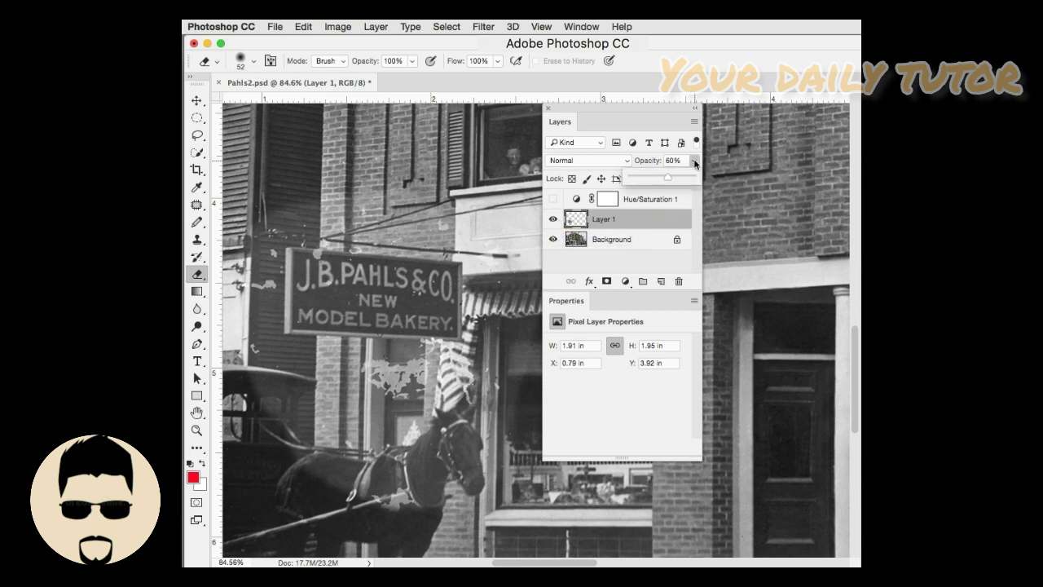
left_click_drag(676, 175, 734, 186)
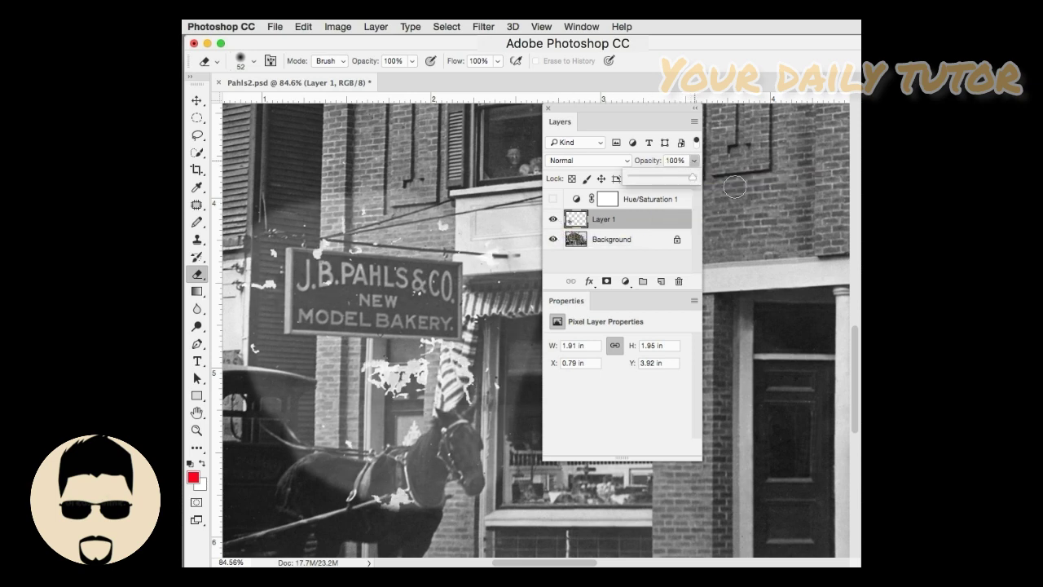
Show the Hue/Saturation 1 layer and add a Levels adjustment layer clipped to Layer 1.
left_click(552, 199)
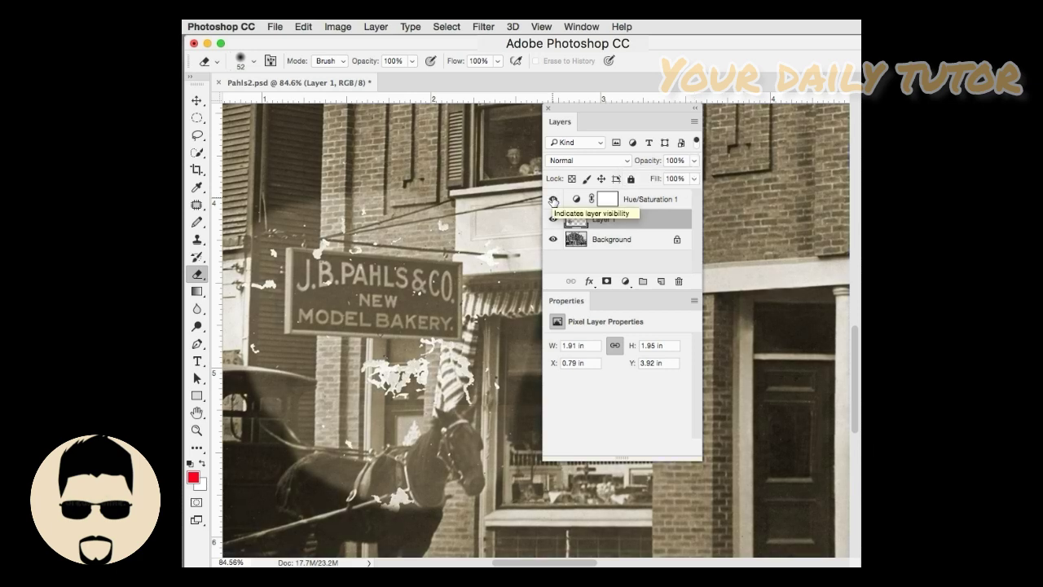
left_click(625, 281)
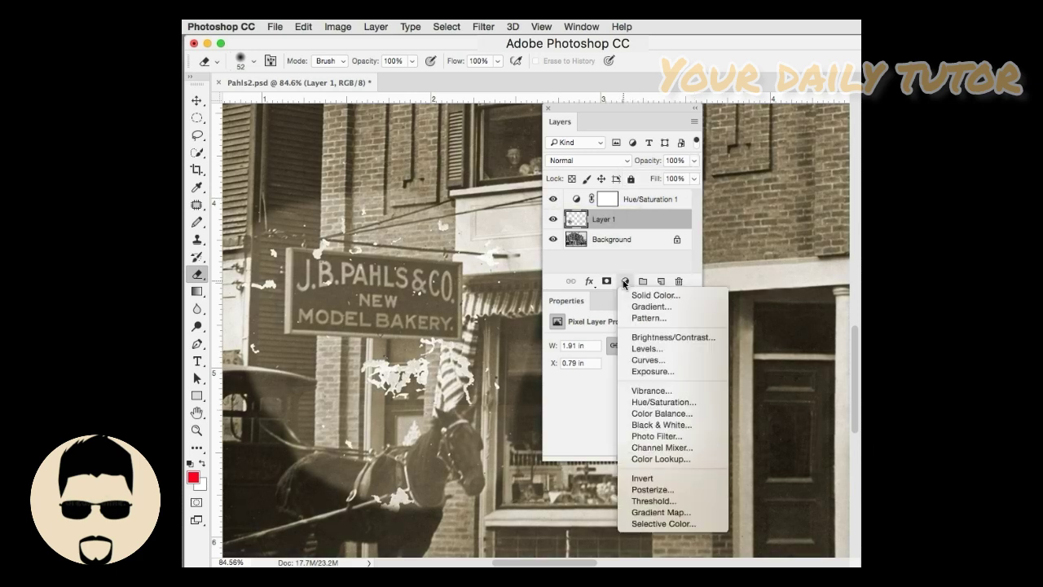
left_click(648, 348)
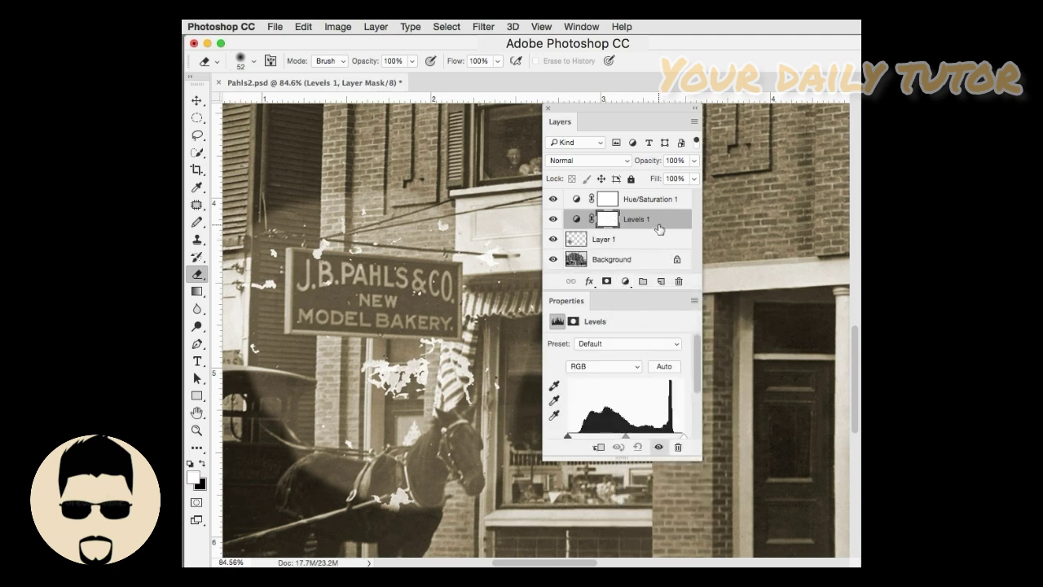
left_click_drag(659, 230, 658, 222)
left_click(659, 223, "alt")
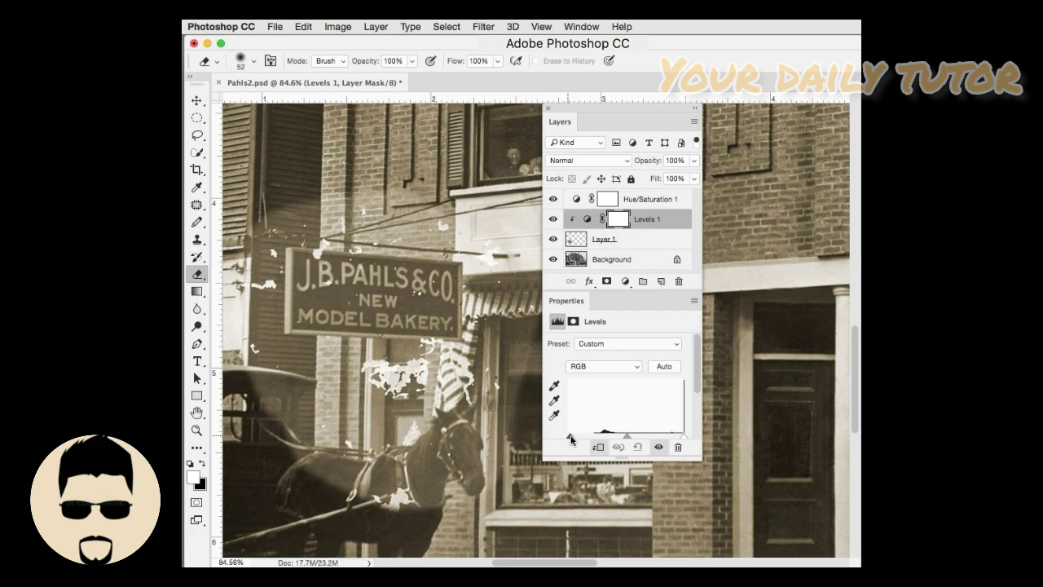
Raise the Levels black input point to darken the patch to match its surroundings, and merge Levels 1 down into Layer 1.
left_click_drag(568, 437, 598, 447)
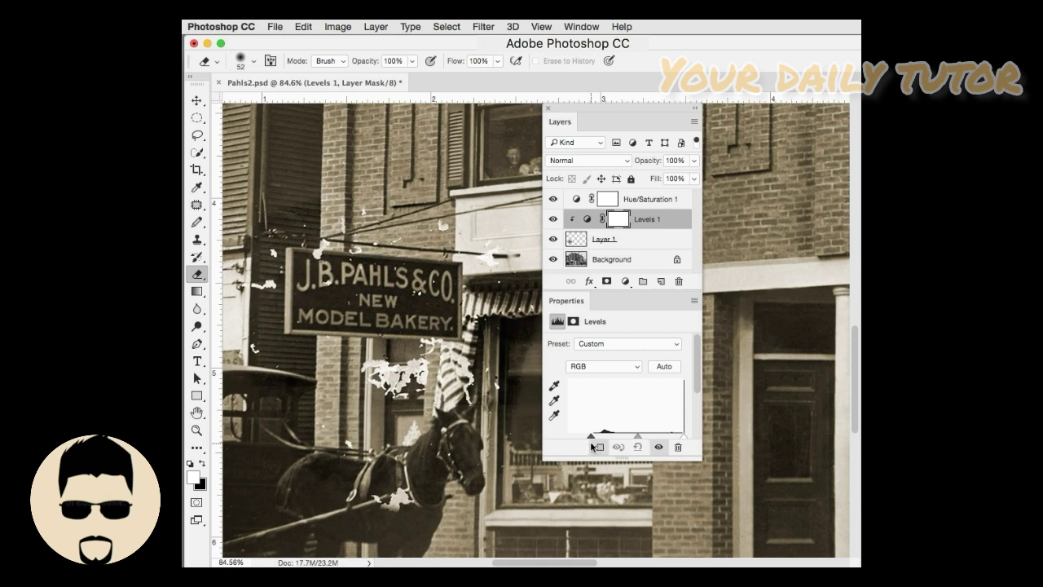
right_click(674, 219)
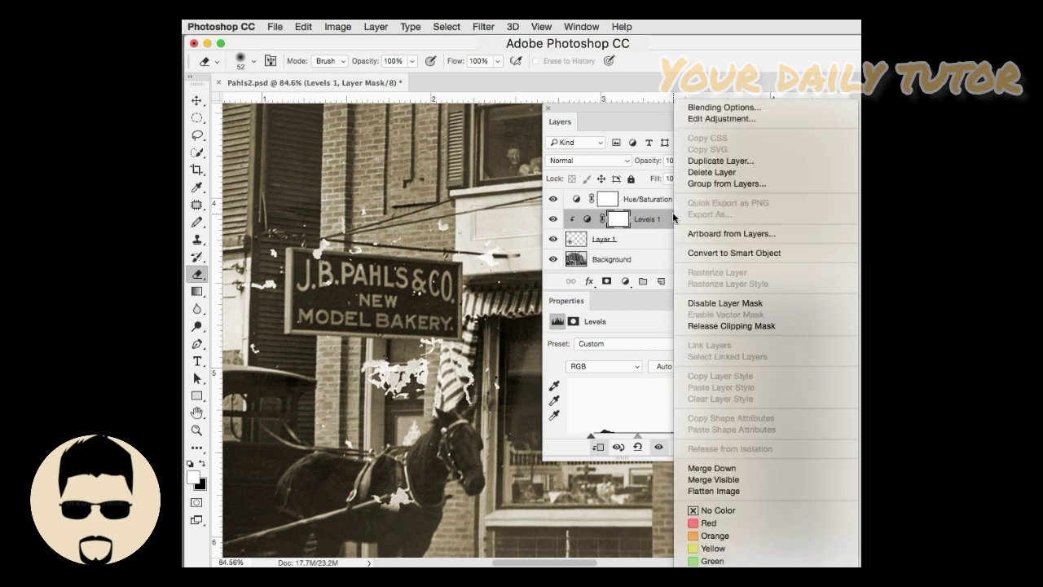
left_click(683, 471)
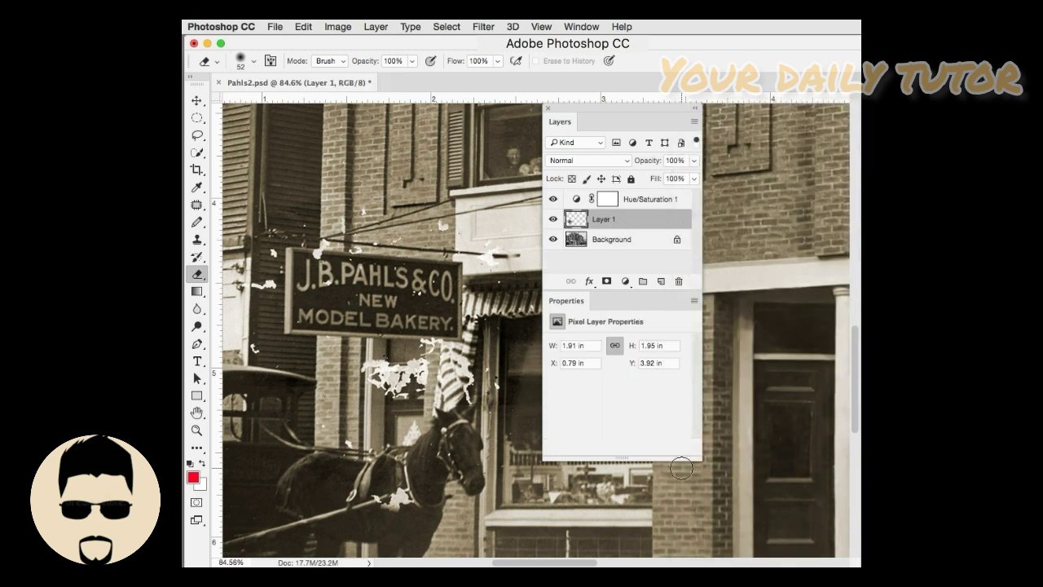
Erase the white damage spots around the sign, horse and awning from Layer 1, and merge it down into the Background.
left_click(275, 251)
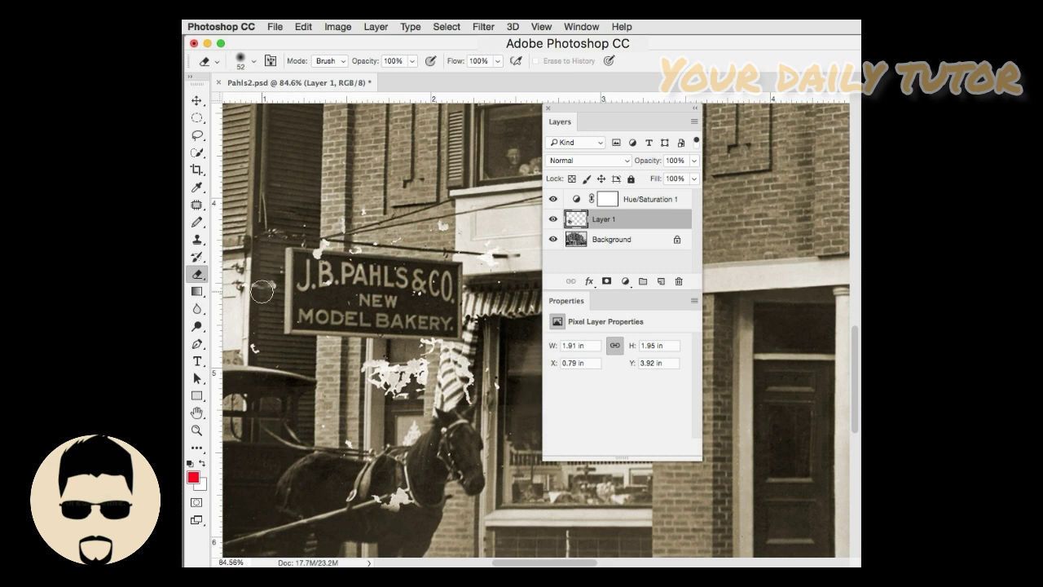
left_click(263, 286)
left_click(315, 247)
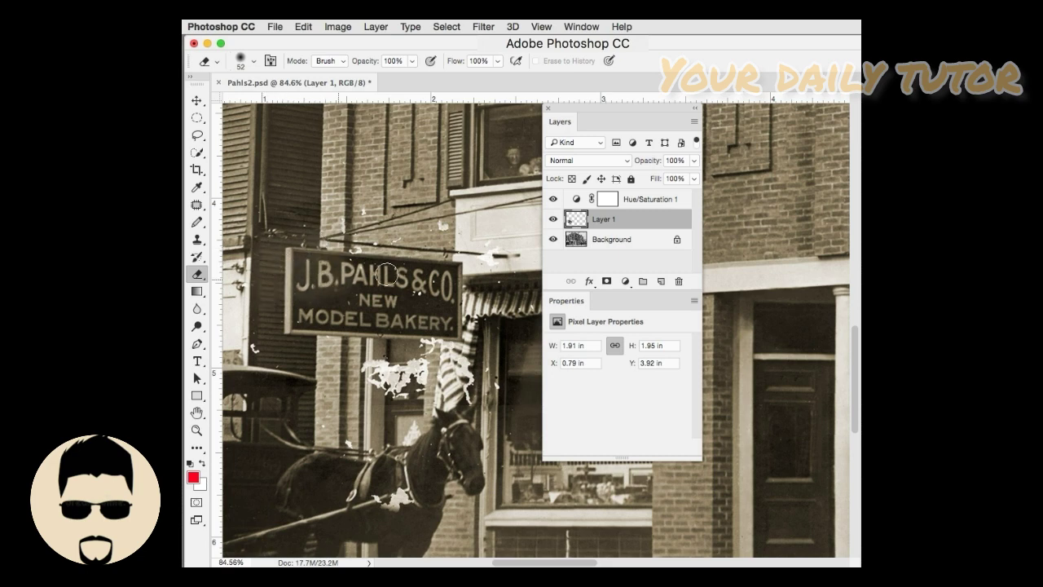
left_click(441, 225)
left_click(488, 254)
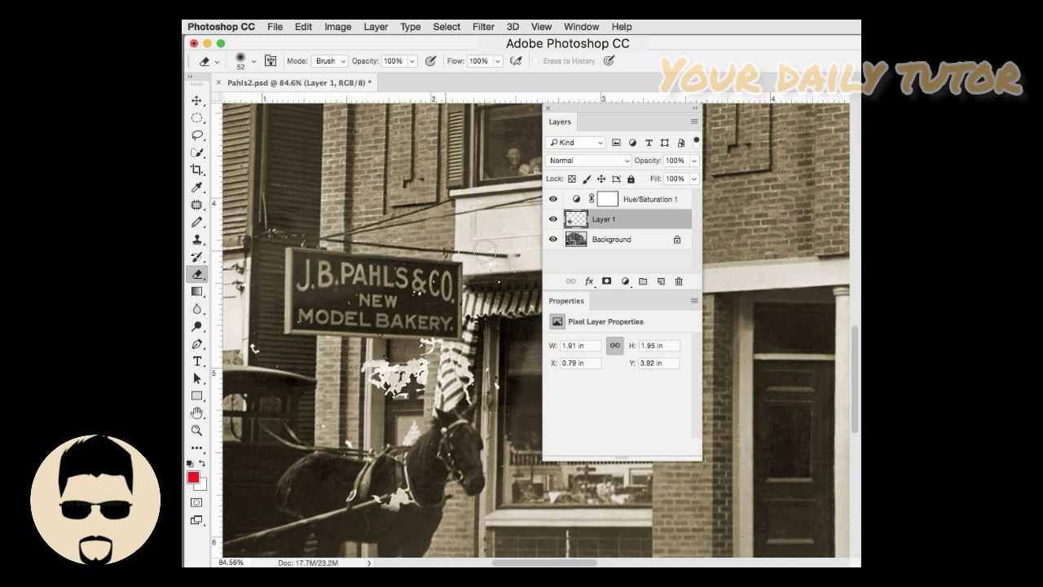
left_click(418, 277)
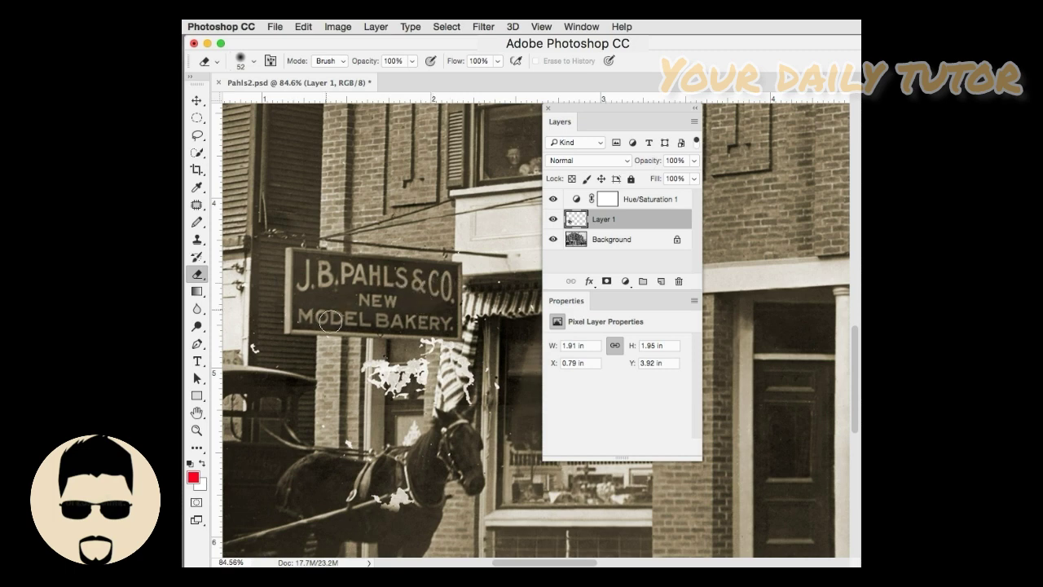
mouse_move(346, 432)
left_mouse_down()
mouse_move(367, 464)
mouse_move(355, 468)
mouse_move(412, 489)
left_mouse_up()
mouse_move(485, 365)
left_mouse_down()
mouse_move(466, 414)
mouse_move(462, 383)
mouse_move(493, 332)
mouse_move(520, 348)
mouse_move(498, 346)
mouse_move(496, 282)
mouse_move(477, 317)
left_mouse_up()
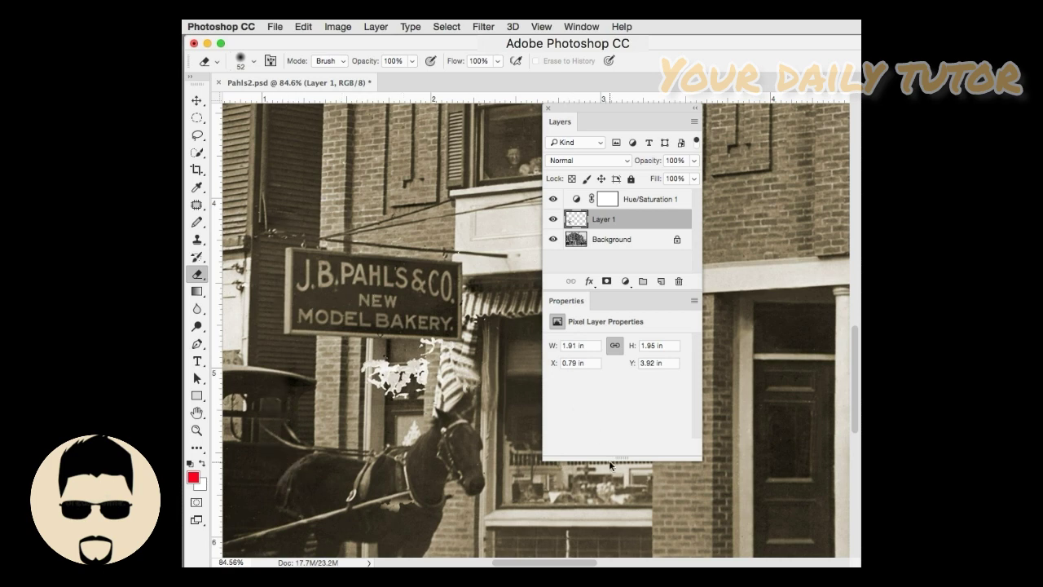
right_click(641, 225)
left_click(654, 468)
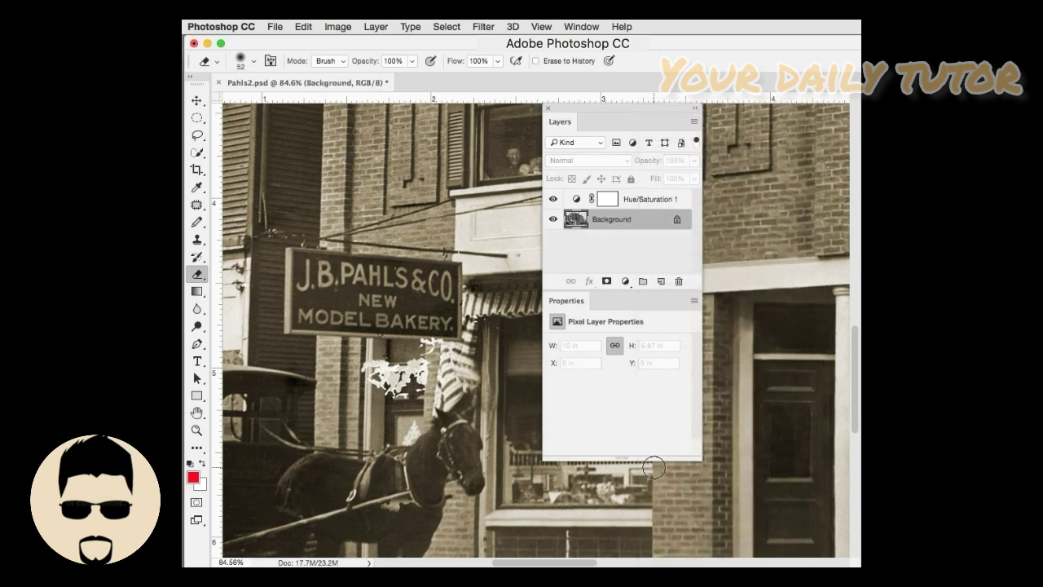